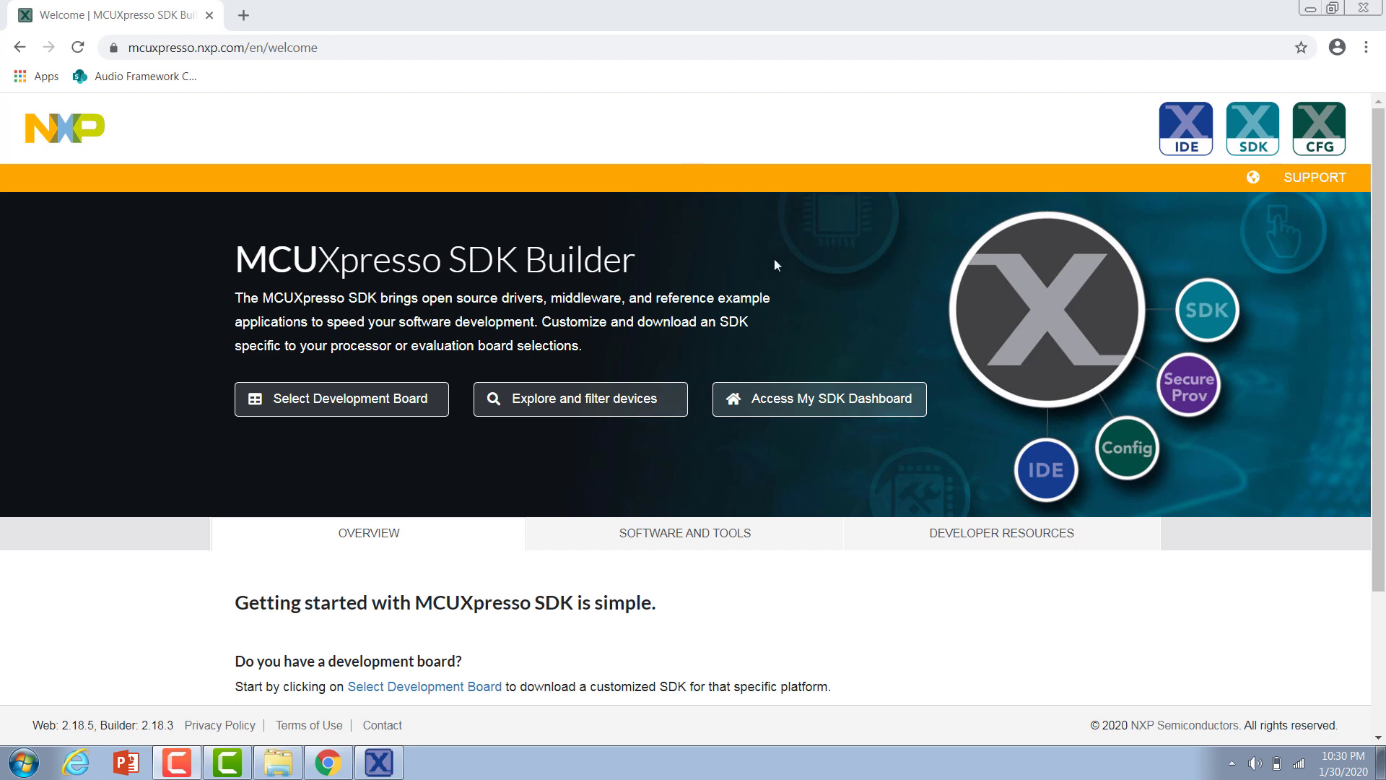
Step: Find the EVK-MIMXRT1060 board by searching for 1060 and start building an MCUXpresso SDK for it
{"action": "left_click", "coordinate": [334, 399]}
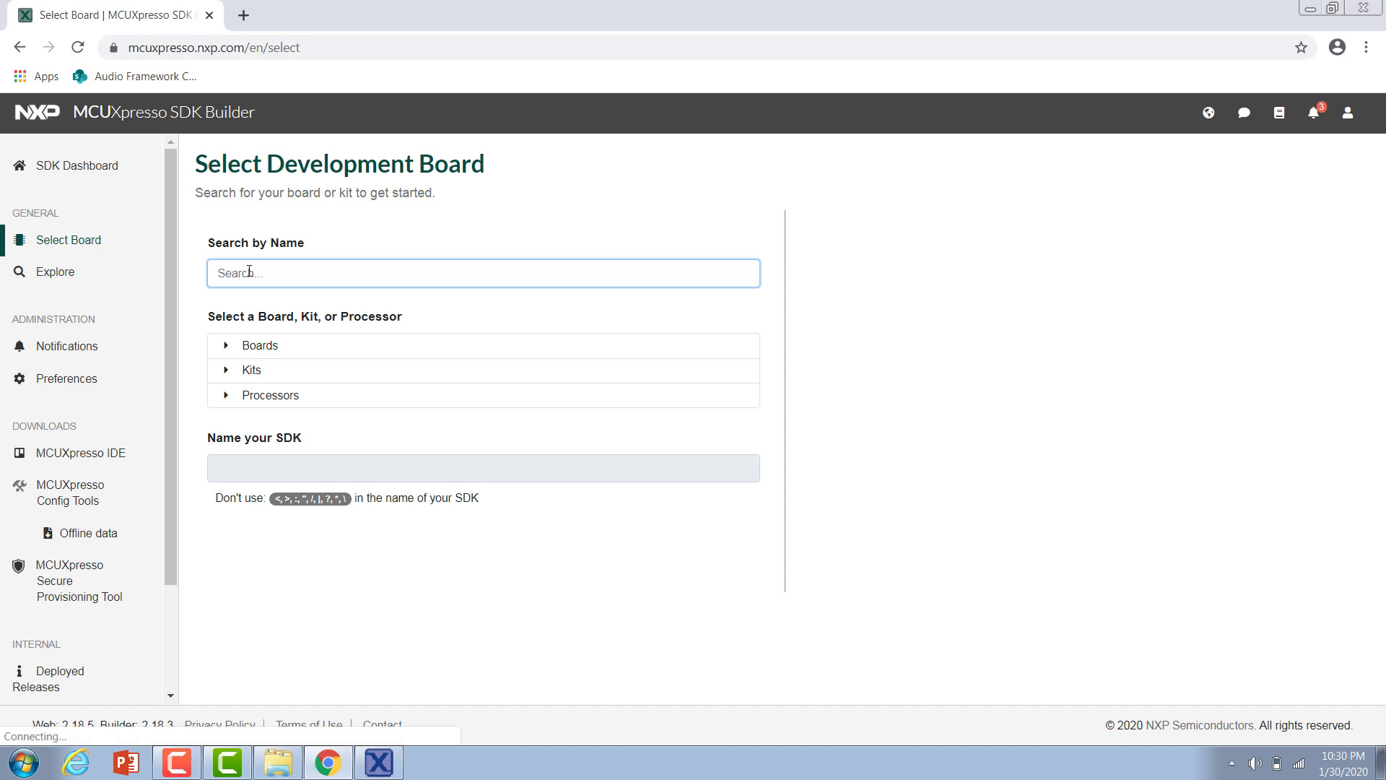
{"action": "type", "text": "10"}
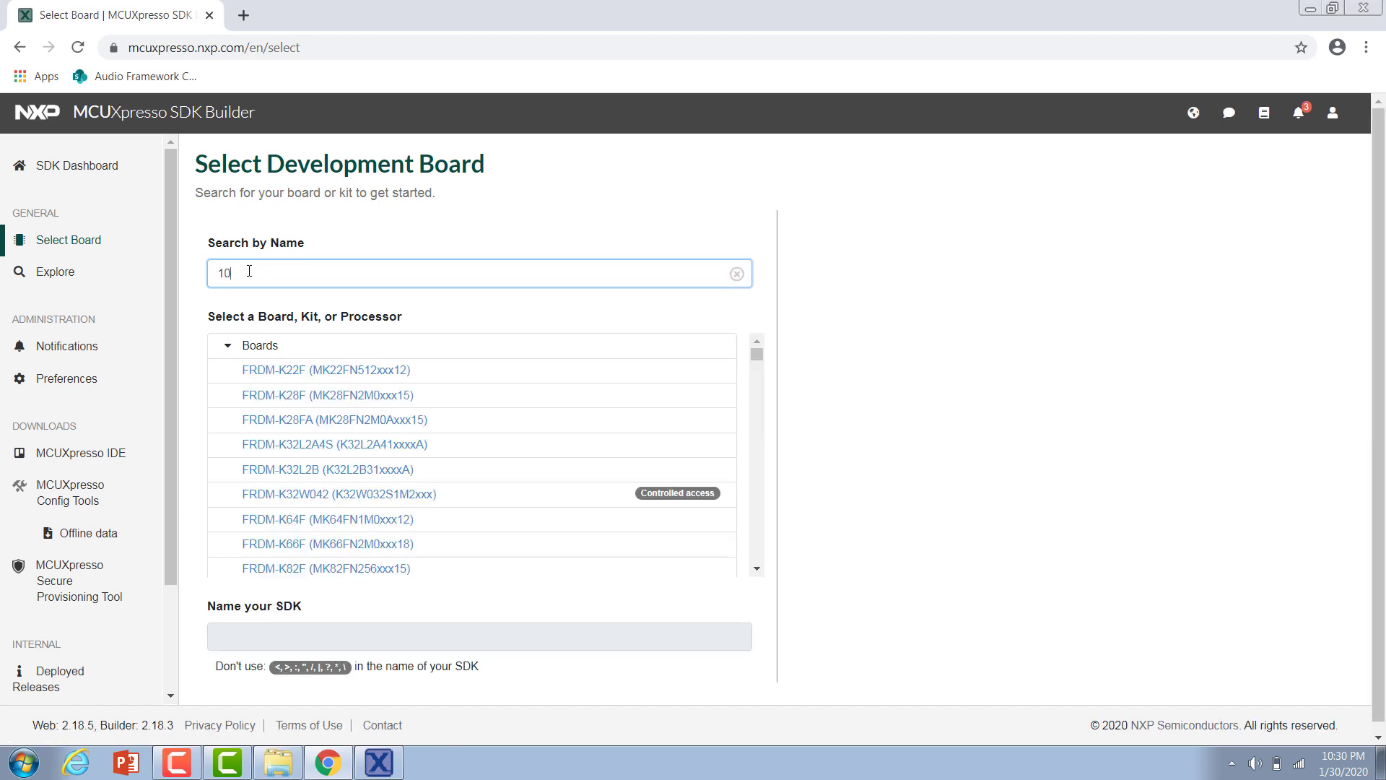
{"action": "type", "text": "60"}
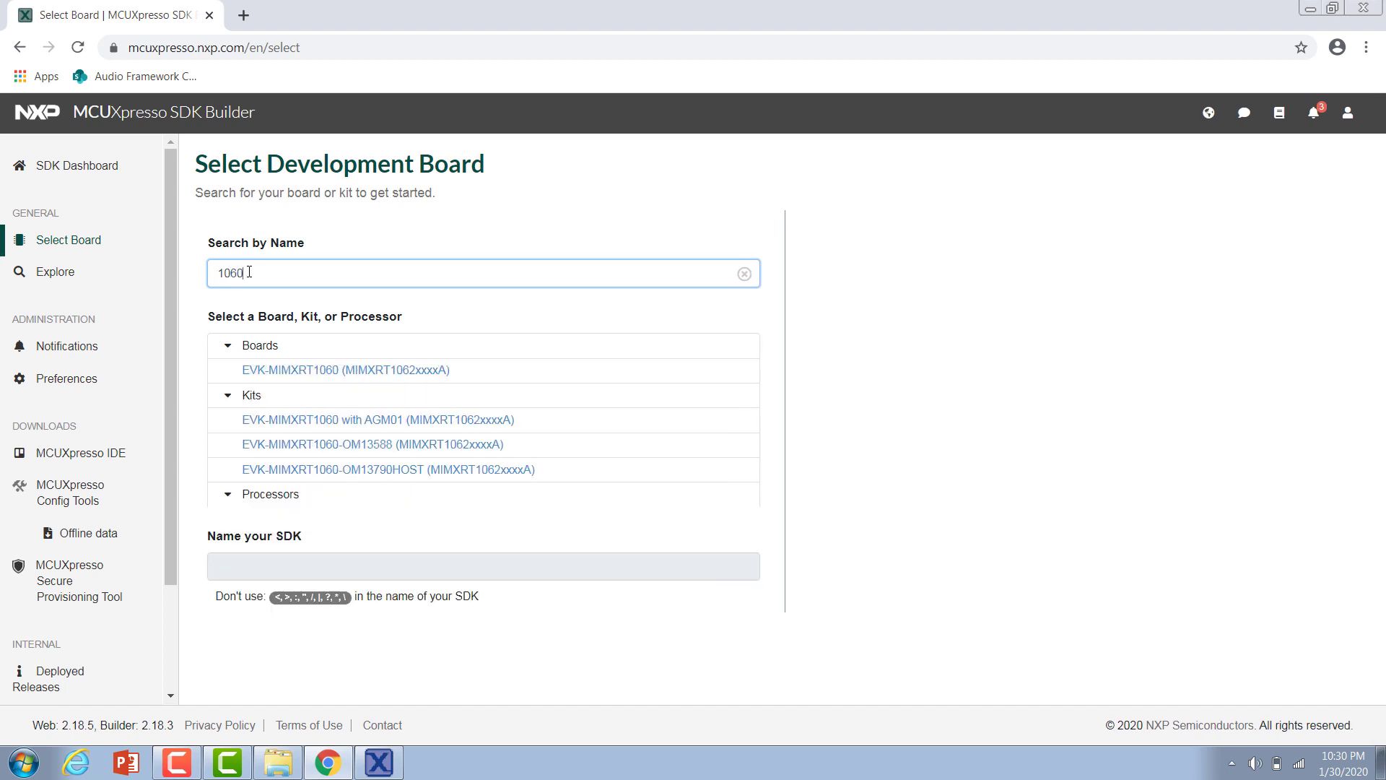
{"action": "left_click", "coordinate": [321, 374]}
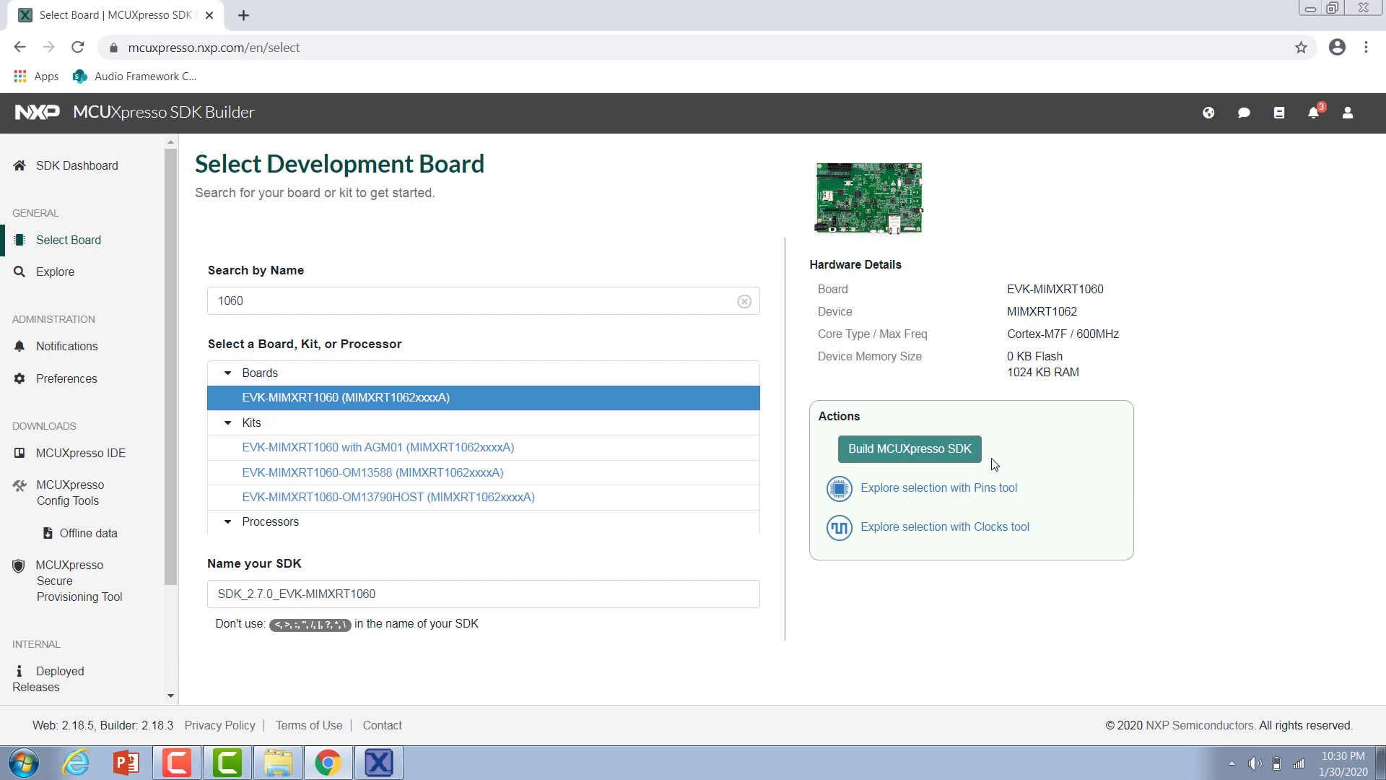
{"action": "left_click", "coordinate": [897, 460]}
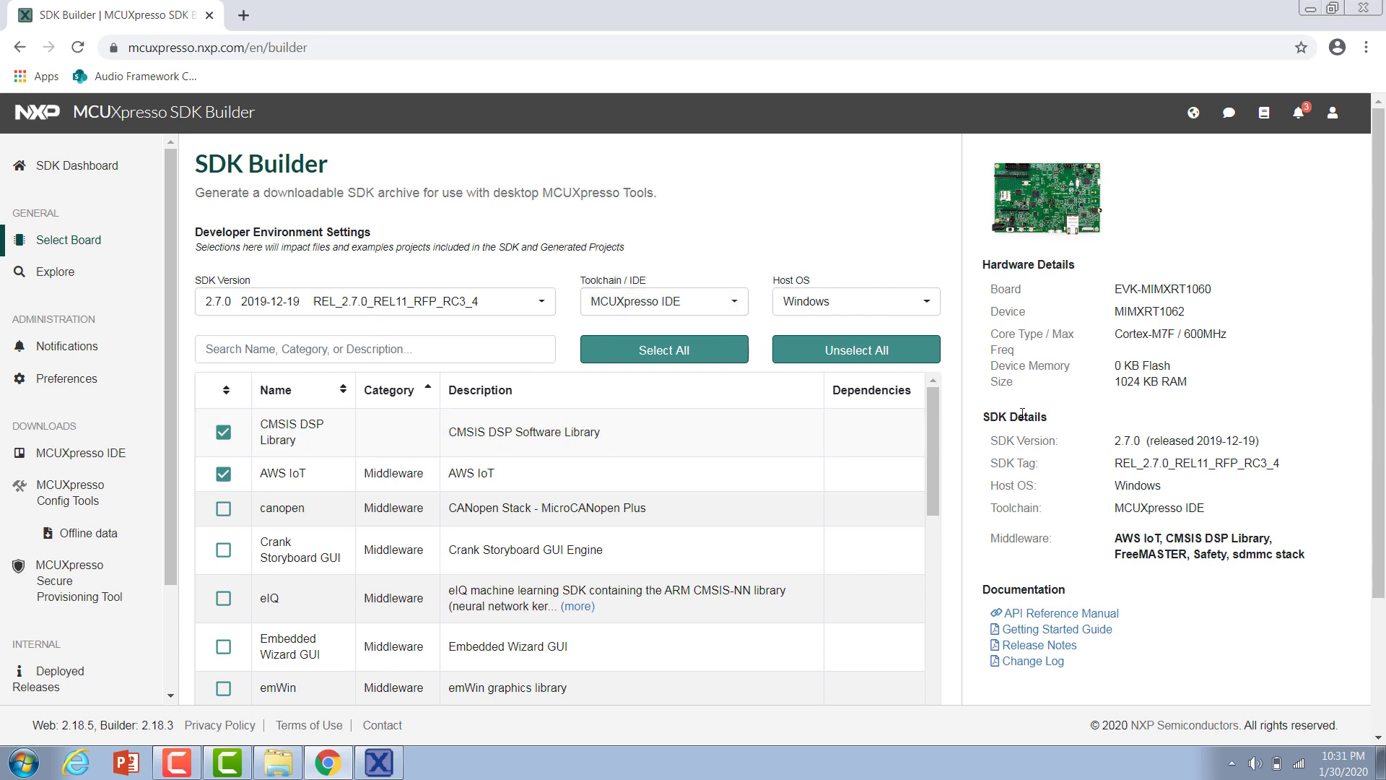
Step: Add the Embedded Wizard GUI middleware to the SDK, request its download and accept the software licence terms
{"action": "scroll", "coordinate": [954, 423], "scroll_direction": "down", "scroll_amount": 1}
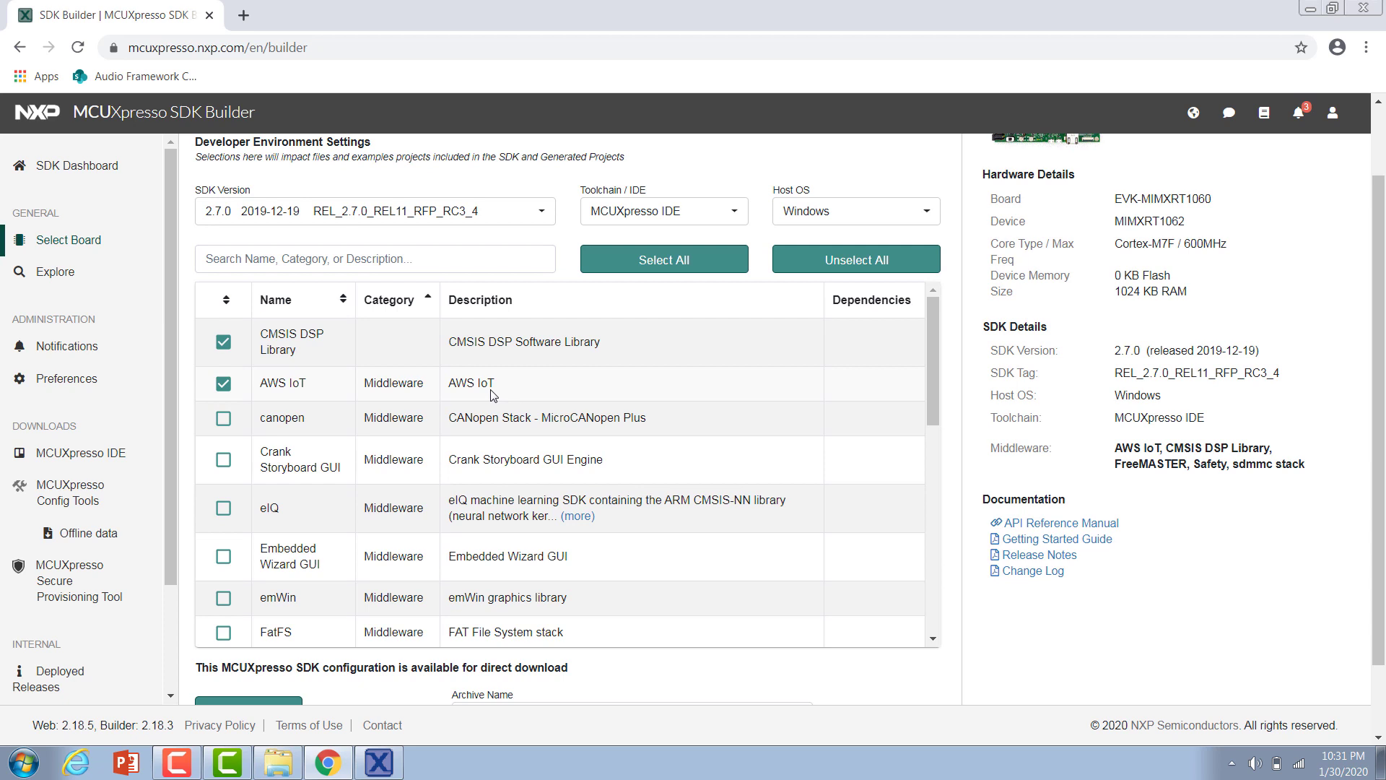
{"action": "scroll", "coordinate": [493, 396], "scroll_direction": "down", "scroll_amount": 1}
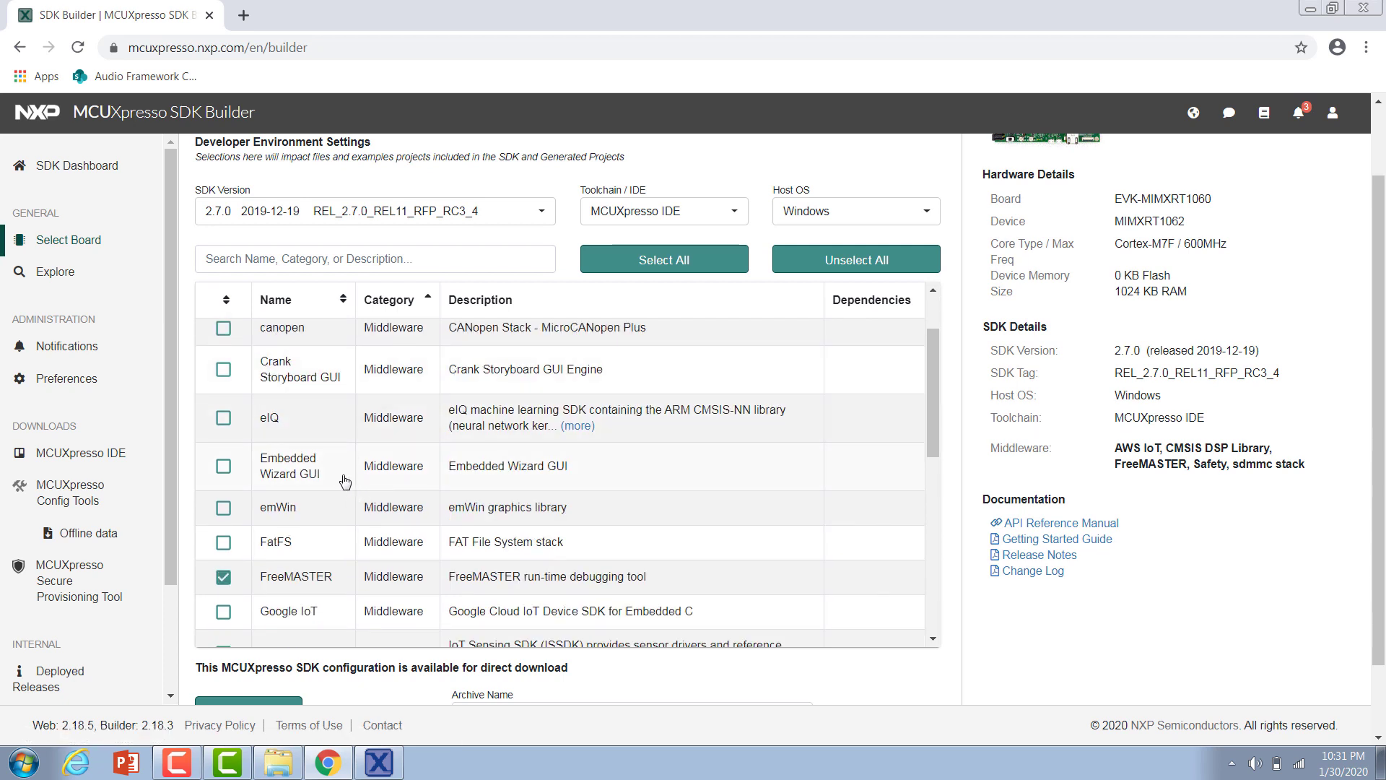
{"action": "left_click", "coordinate": [226, 468]}
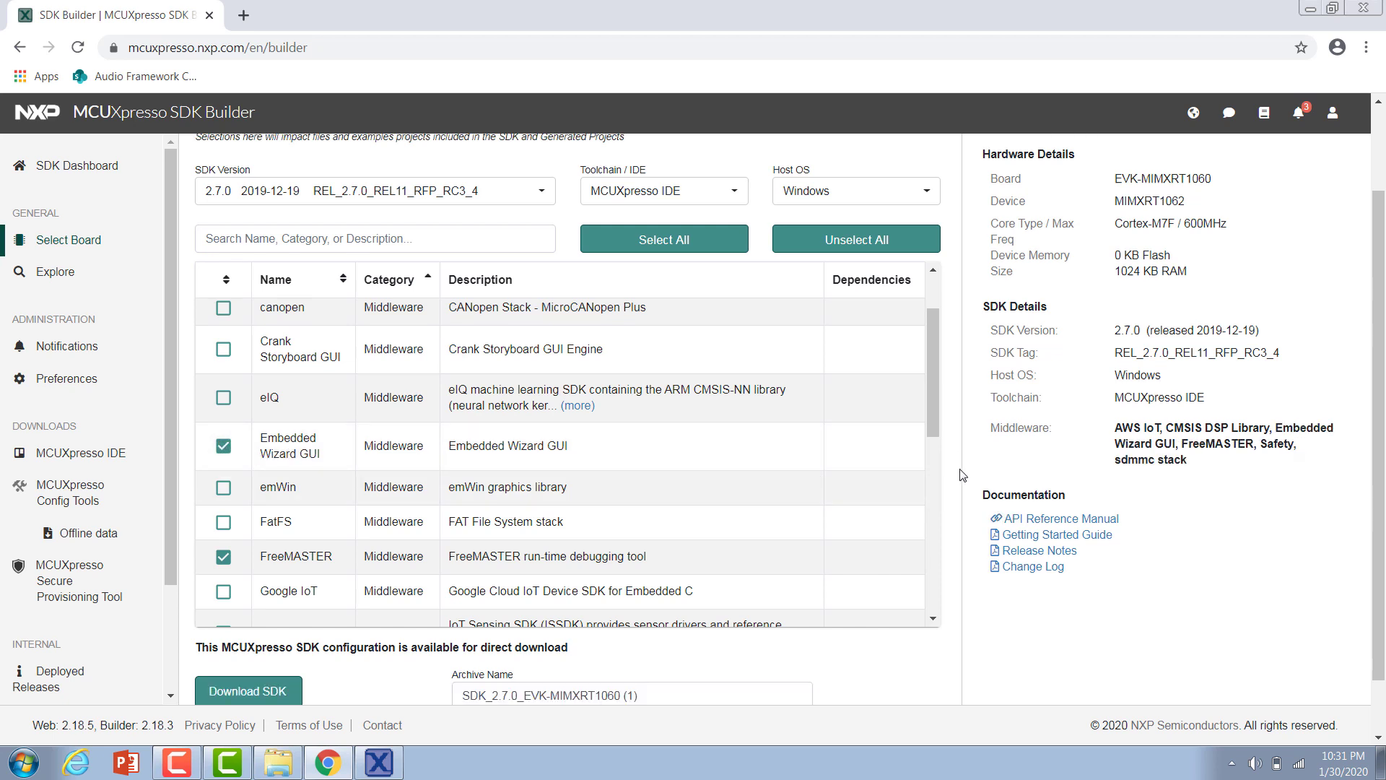
{"action": "scroll", "coordinate": [965, 478], "scroll_direction": "down", "scroll_amount": 1}
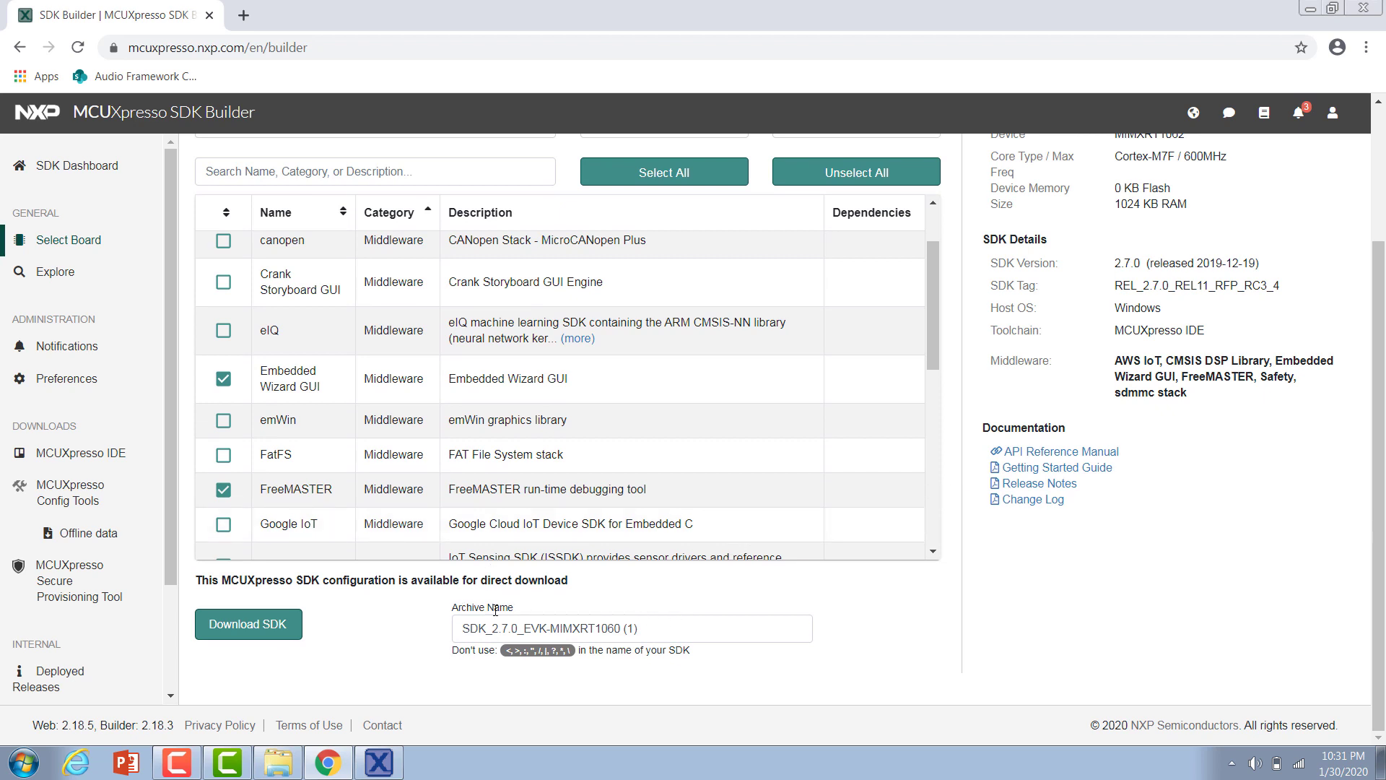
{"action": "left_click", "coordinate": [292, 623]}
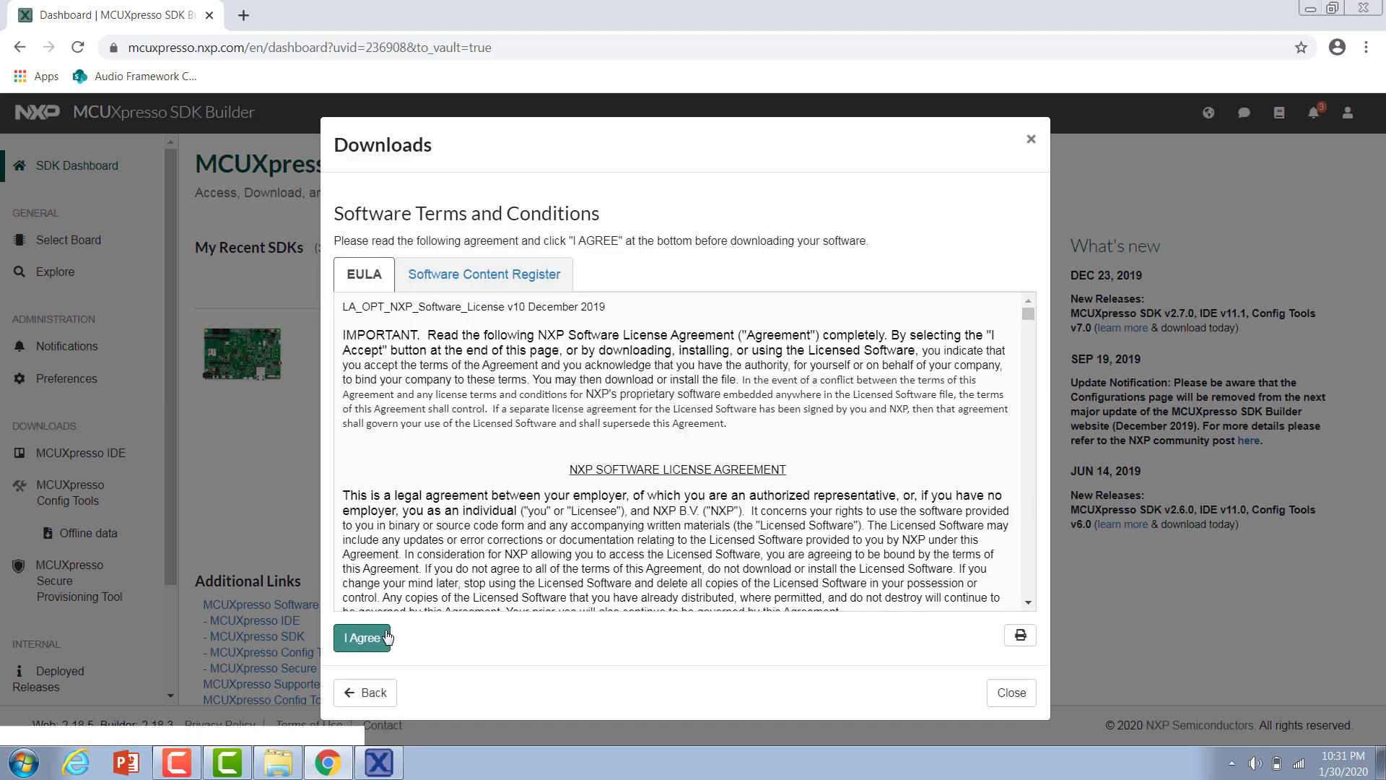
{"action": "left_click", "coordinate": [388, 636]}
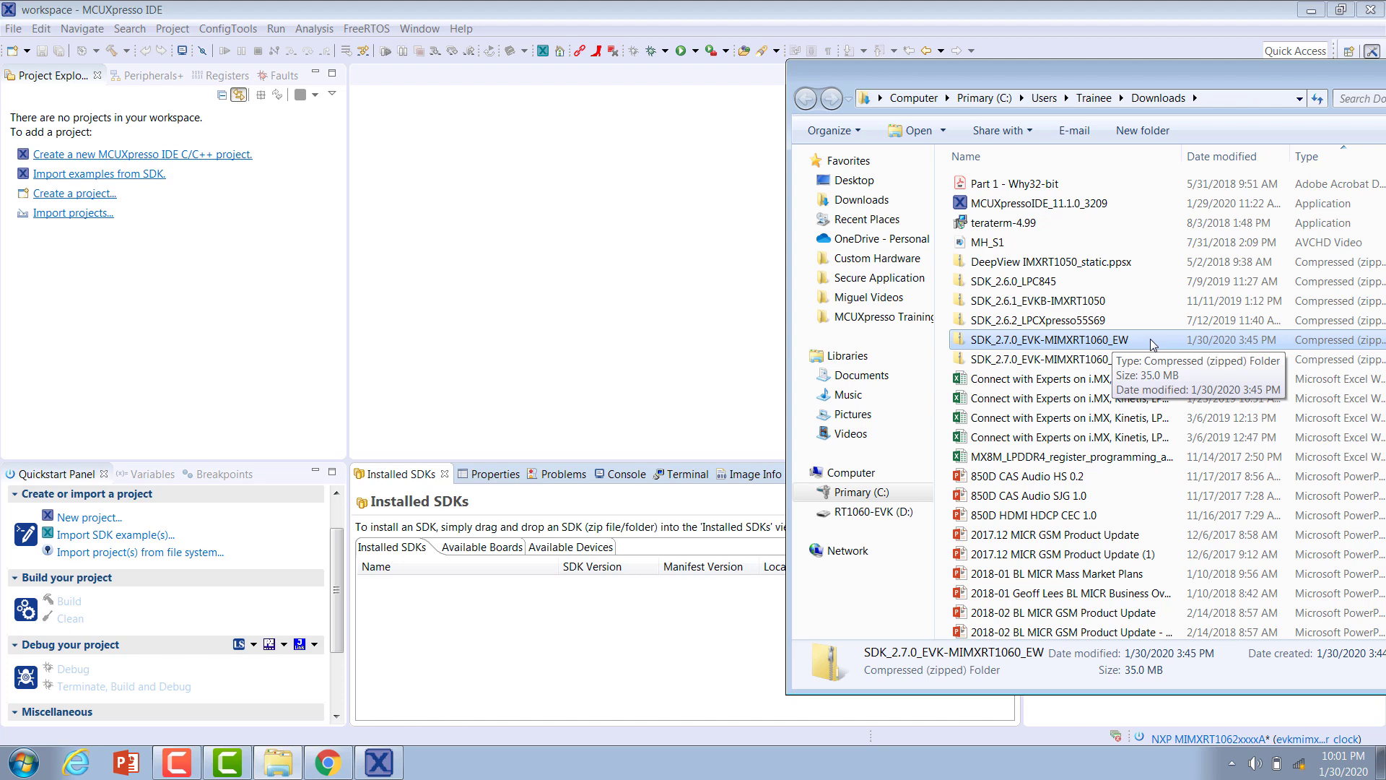
Step: In MCUXpresso IDE, install the downloaded SDK_2.7.0_EVK-MIMXRT1060_EW archive and approve the SDK import
{"action": "left_click_drag", "start_coordinate": [1151, 339], "coordinate": [418, 657]}
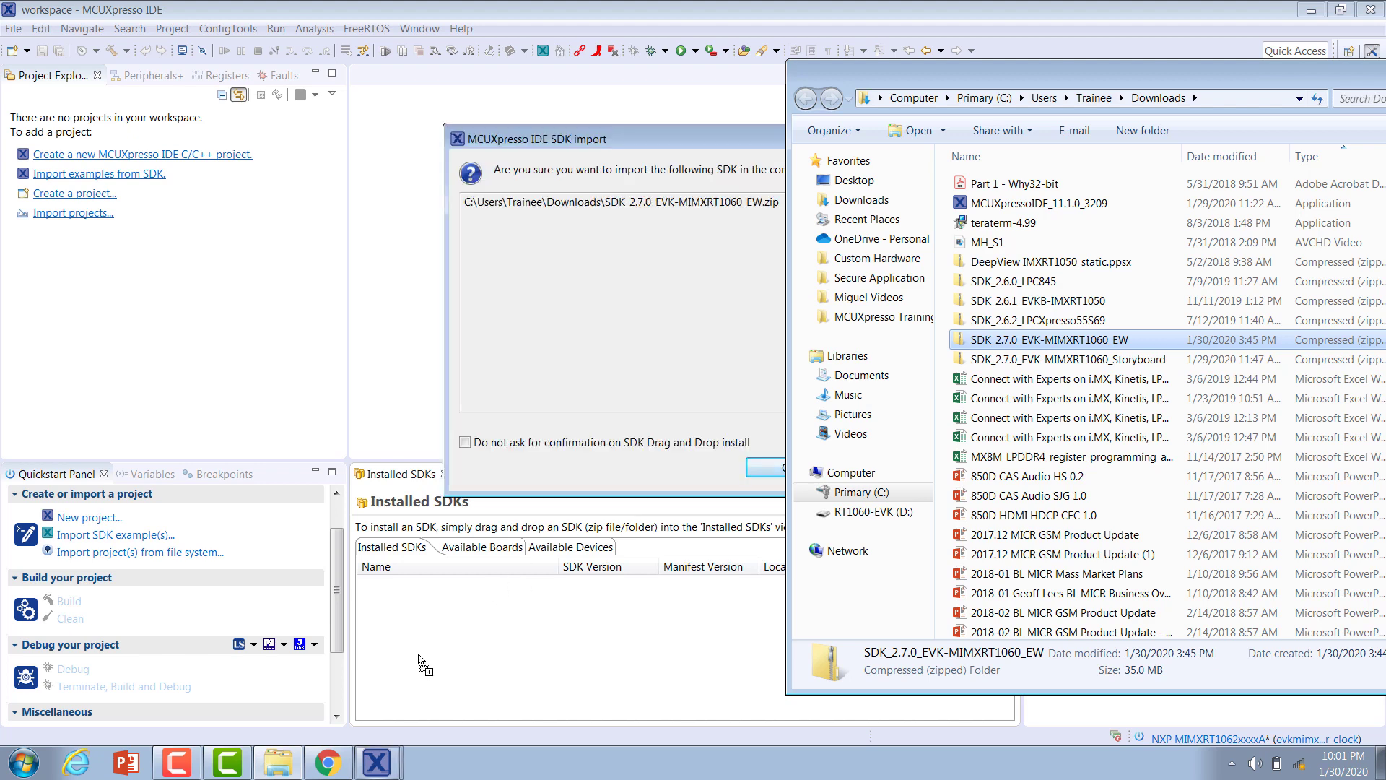
{"action": "left_click", "coordinate": [766, 470]}
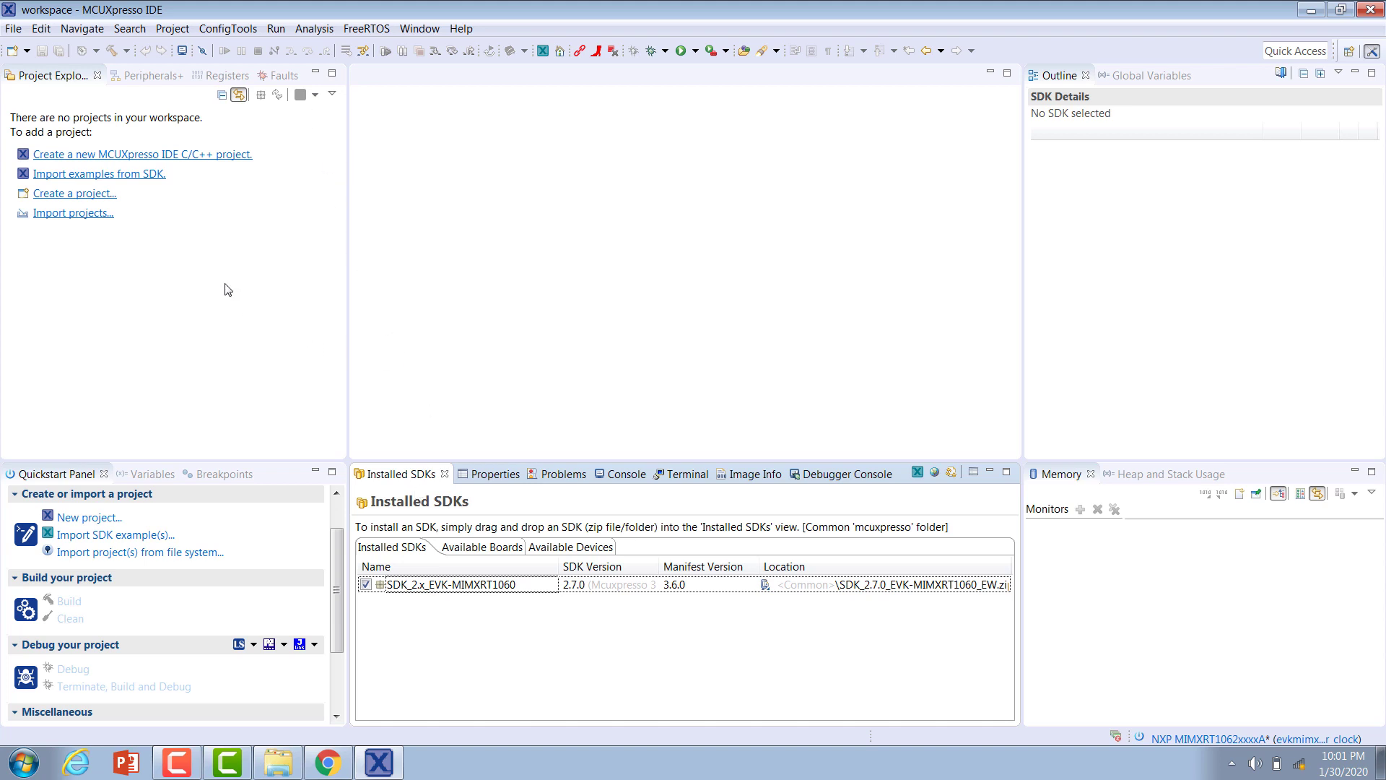
Step: Import the ew_gui_bezier_clock example from the ew_gui_examples group for the evkmimxrt1060 board
{"action": "left_click", "coordinate": [135, 181]}
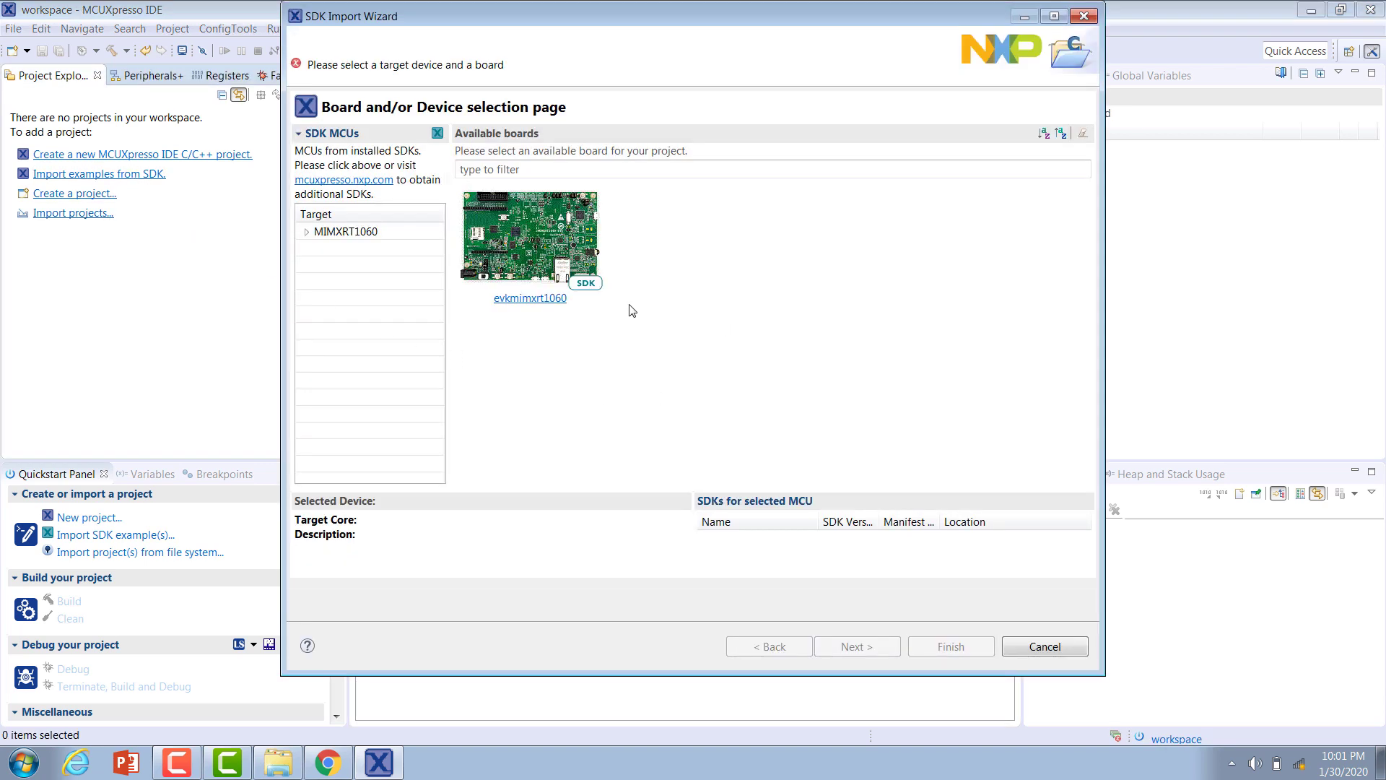
{"action": "left_click", "coordinate": [514, 252]}
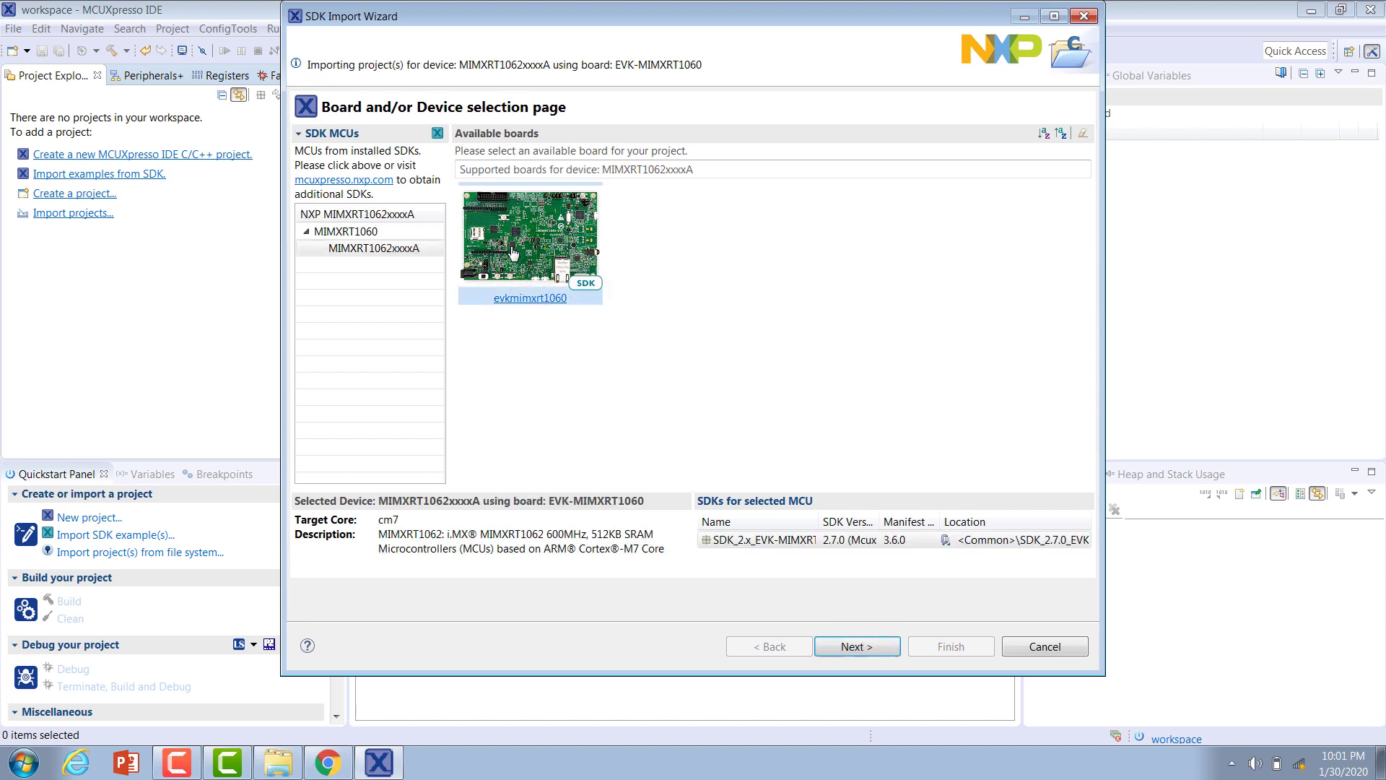
{"action": "left_click", "coordinate": [881, 647]}
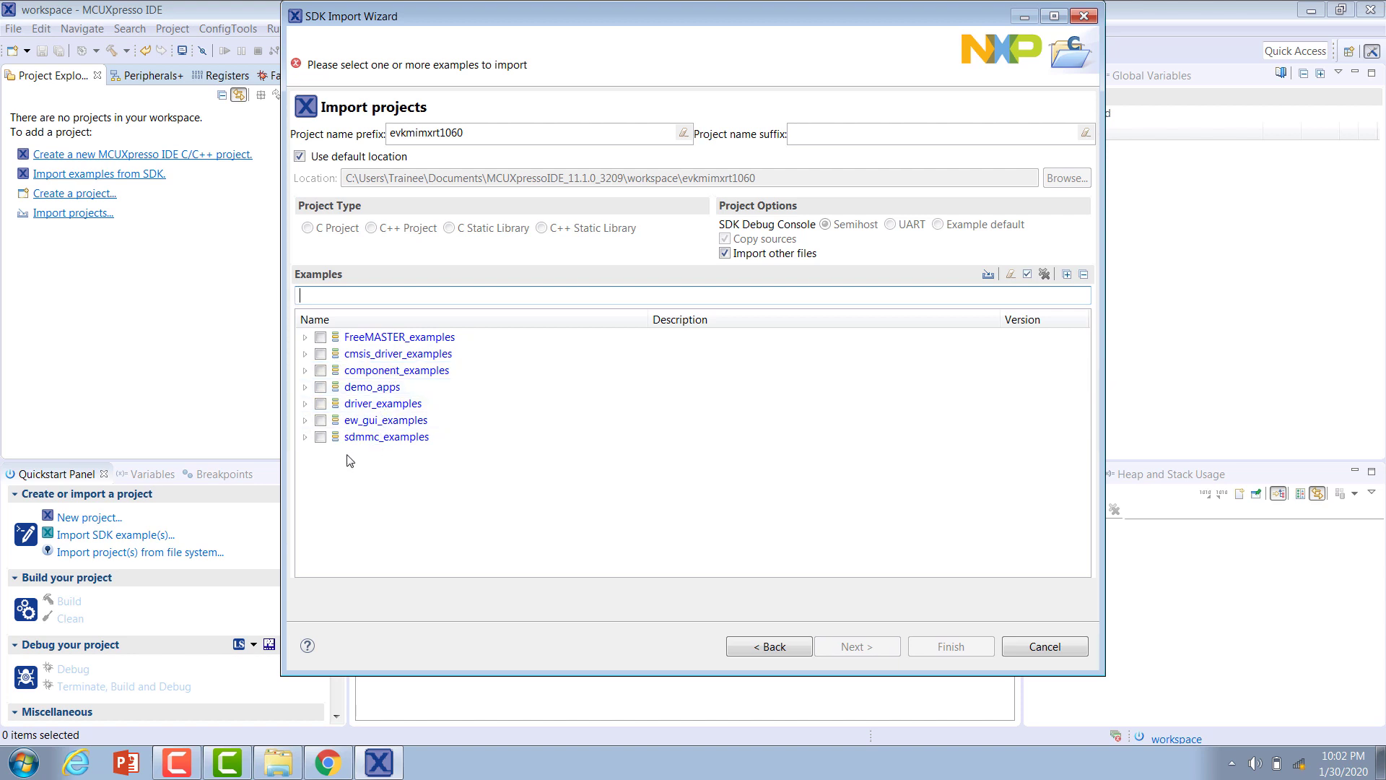
{"action": "left_click", "coordinate": [304, 422]}
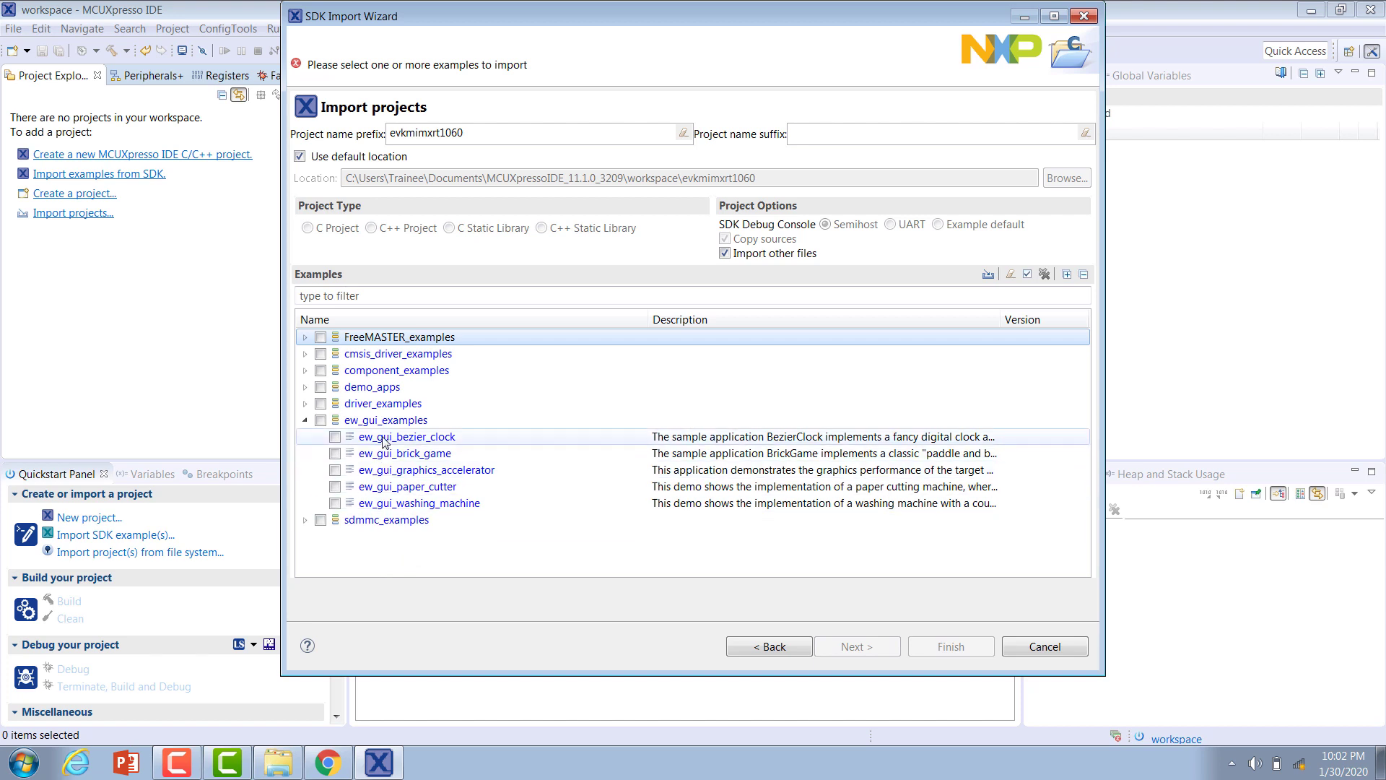
{"action": "left_click", "coordinate": [335, 437]}
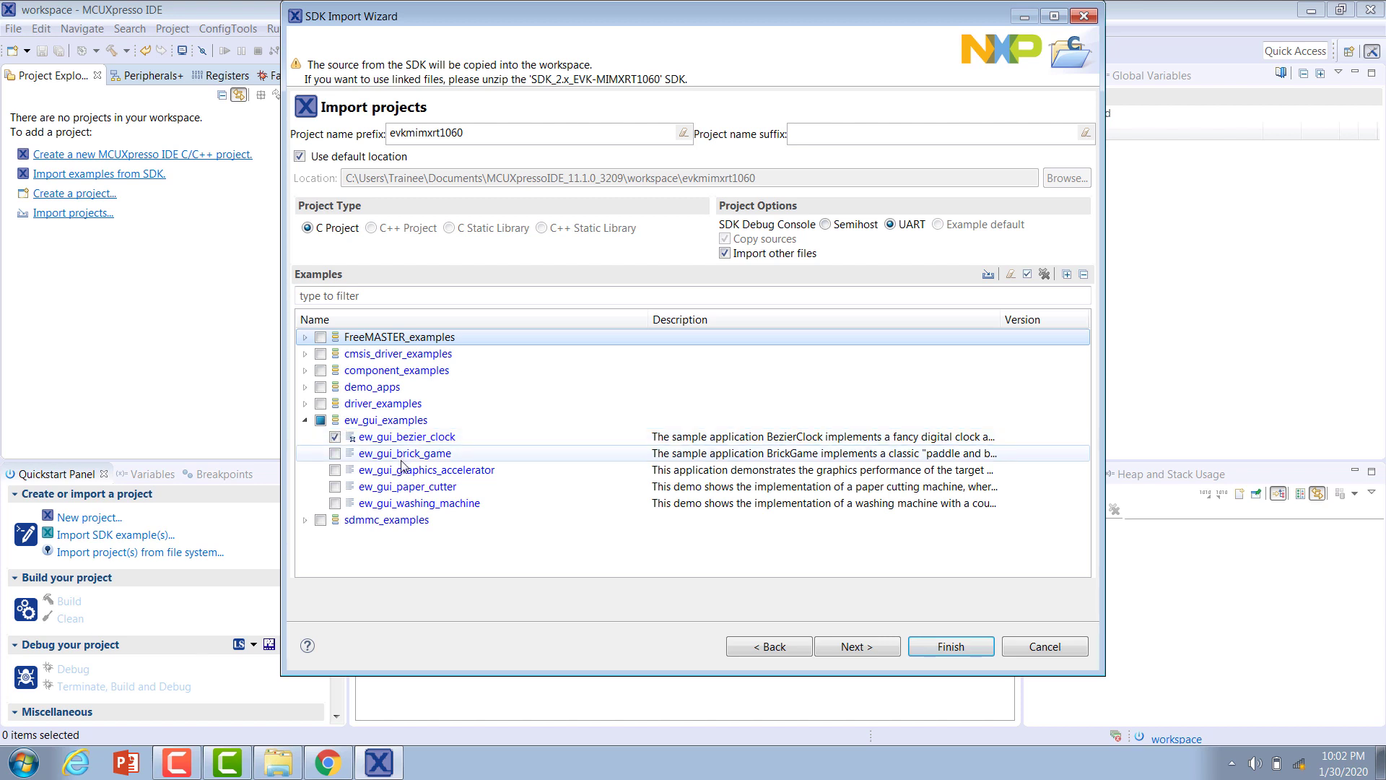
{"action": "left_click", "coordinate": [951, 646]}
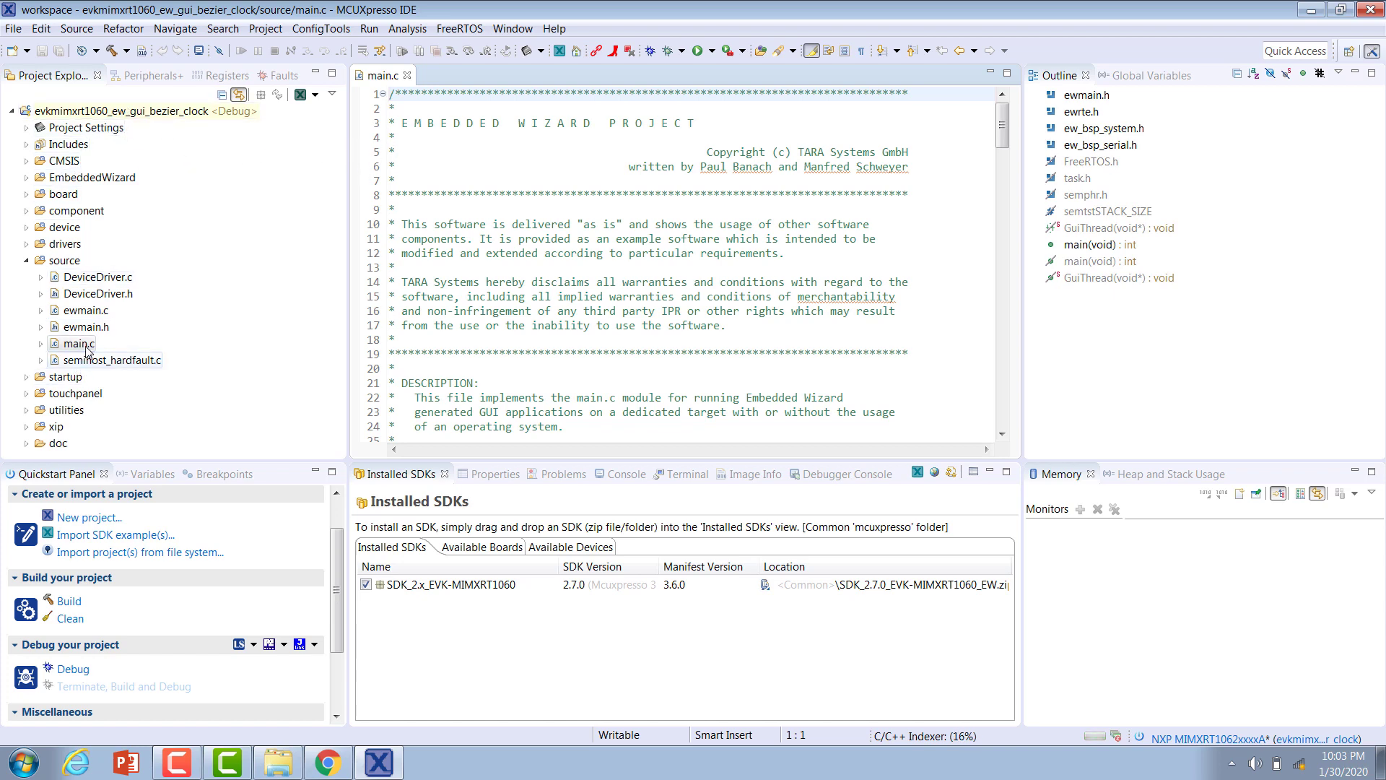
Step: Open the index.html simulation page from the project's EmbeddedWizard/Simulation folder
{"action": "left_click", "coordinate": [26, 178]}
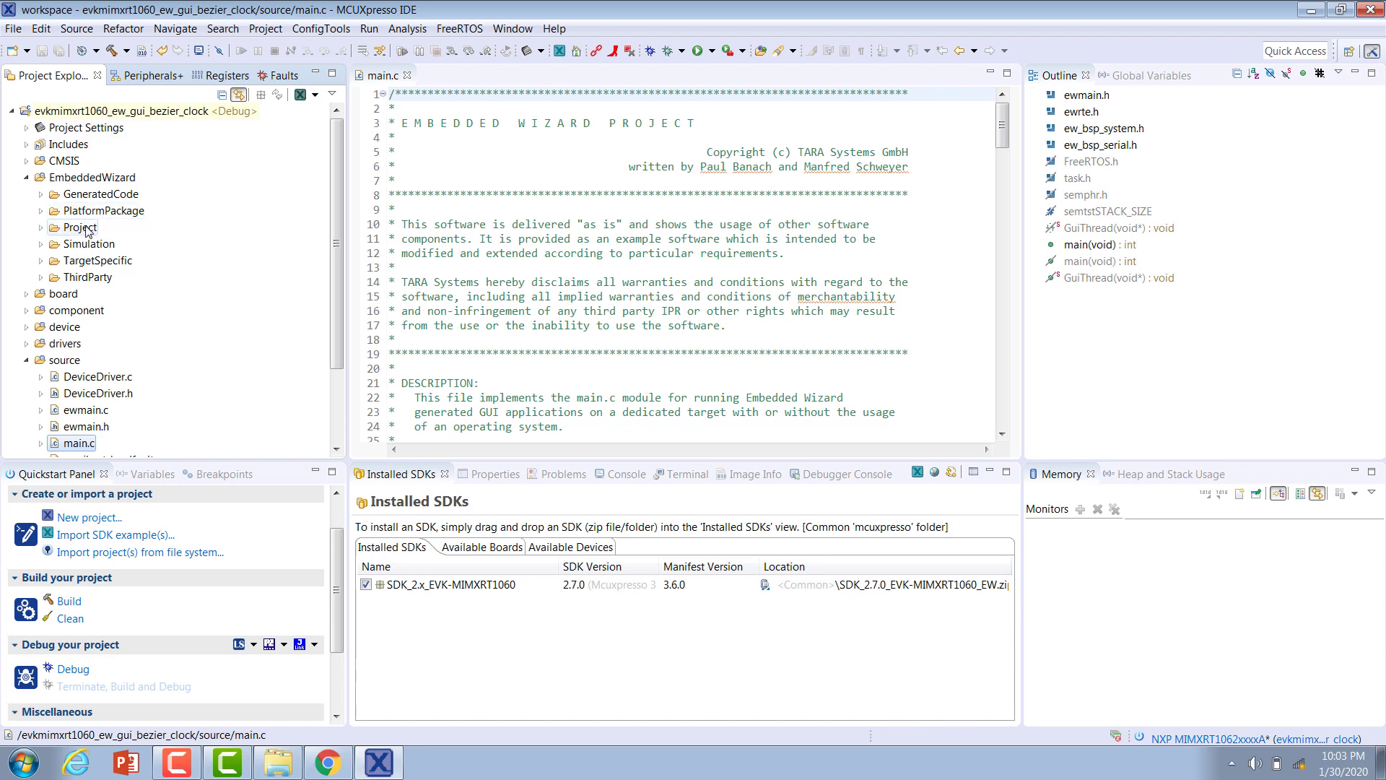
{"action": "left_click", "coordinate": [41, 244]}
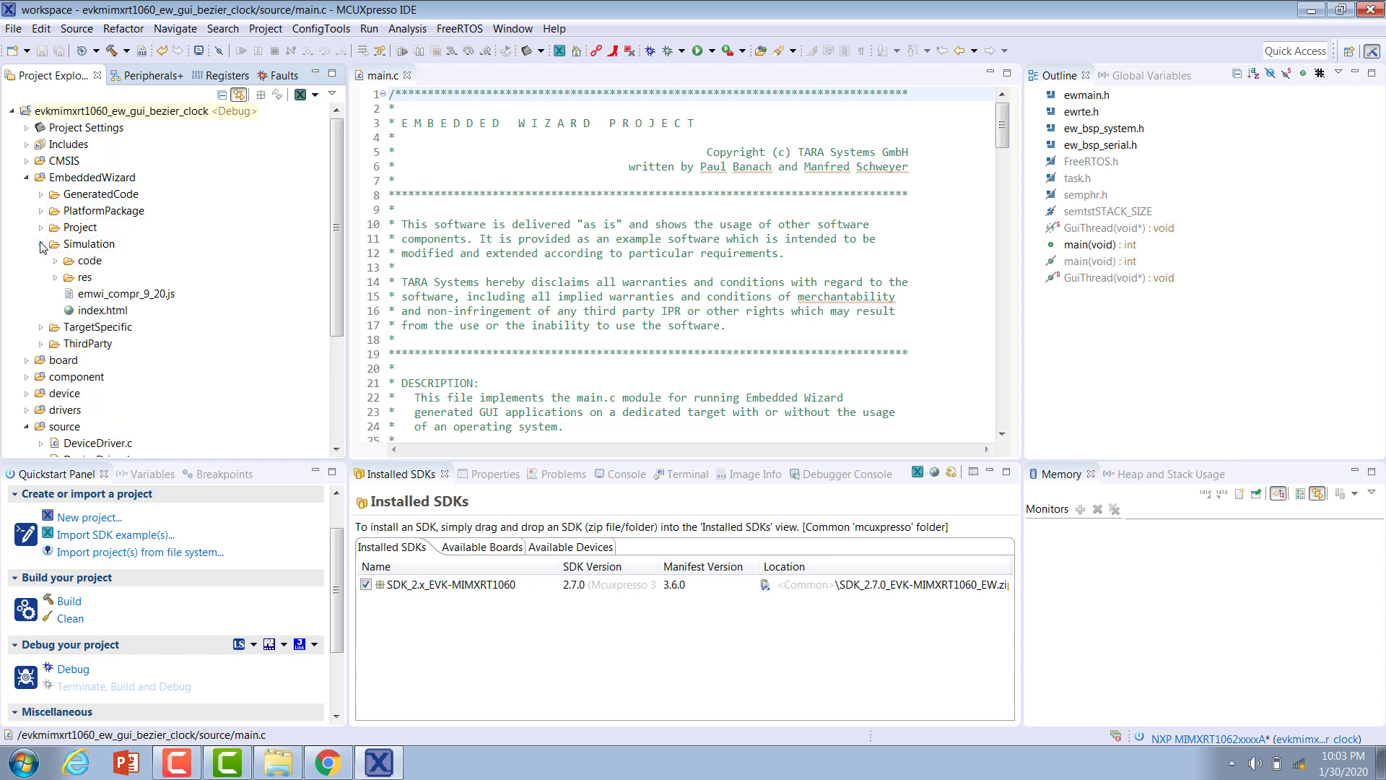
{"action": "double_click", "coordinate": [81, 313]}
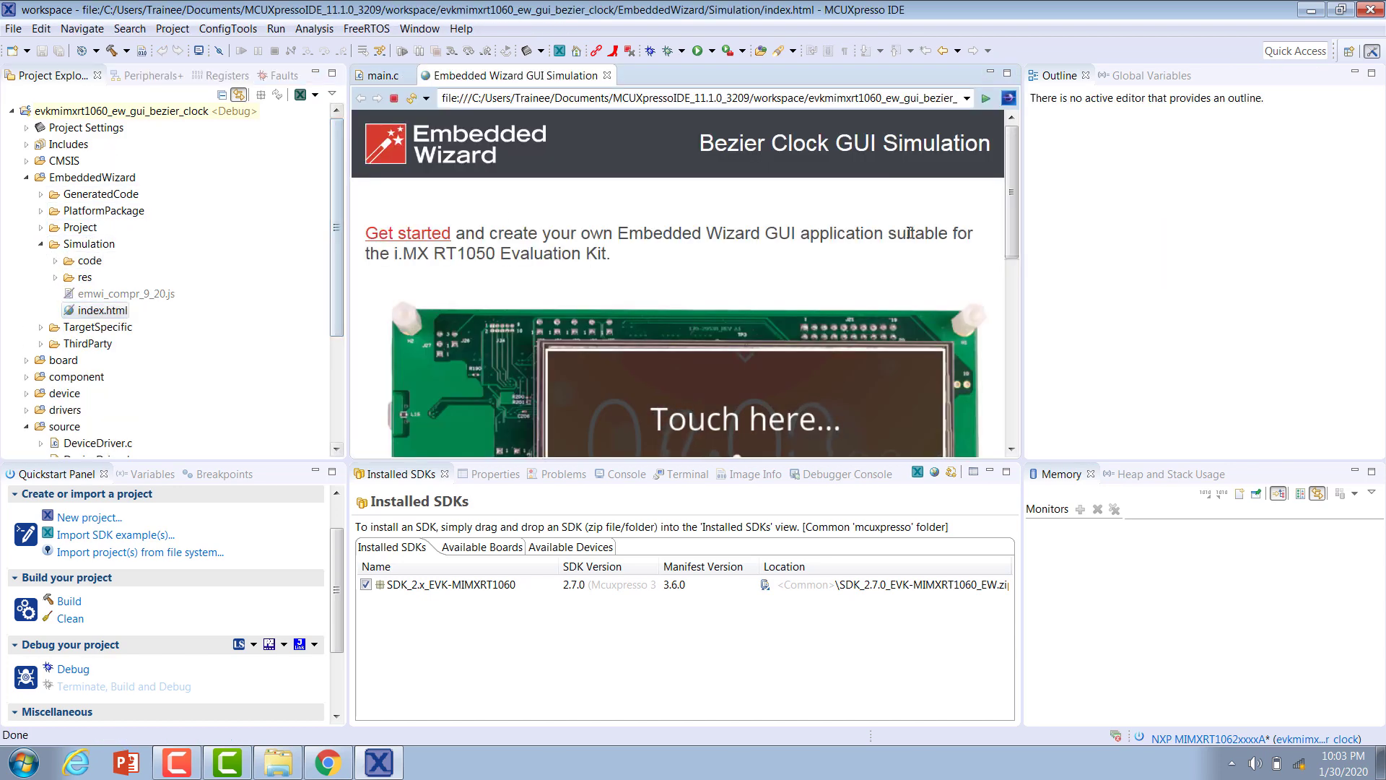
Step: Try the simulated Bezier clock by activating it and pulling down its date and time settings, and close the simulation
{"action": "scroll", "coordinate": [910, 236], "scroll_direction": "down", "scroll_amount": 3}
{"action": "left_click", "coordinate": [754, 310]}
{"action": "scroll", "coordinate": [754, 310], "scroll_direction": "down", "scroll_amount": 3}
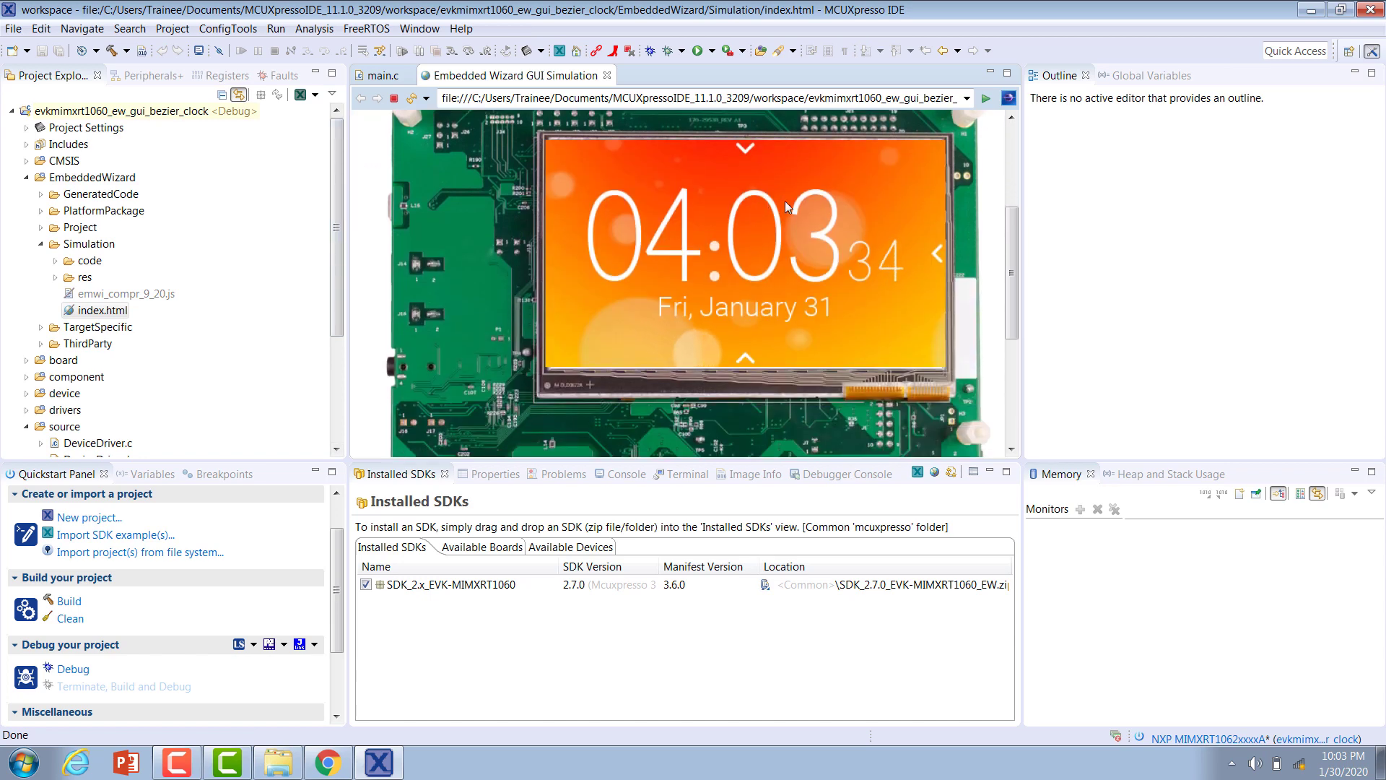
{"action": "left_click_drag", "start_coordinate": [743, 143], "coordinate": [748, 358]}
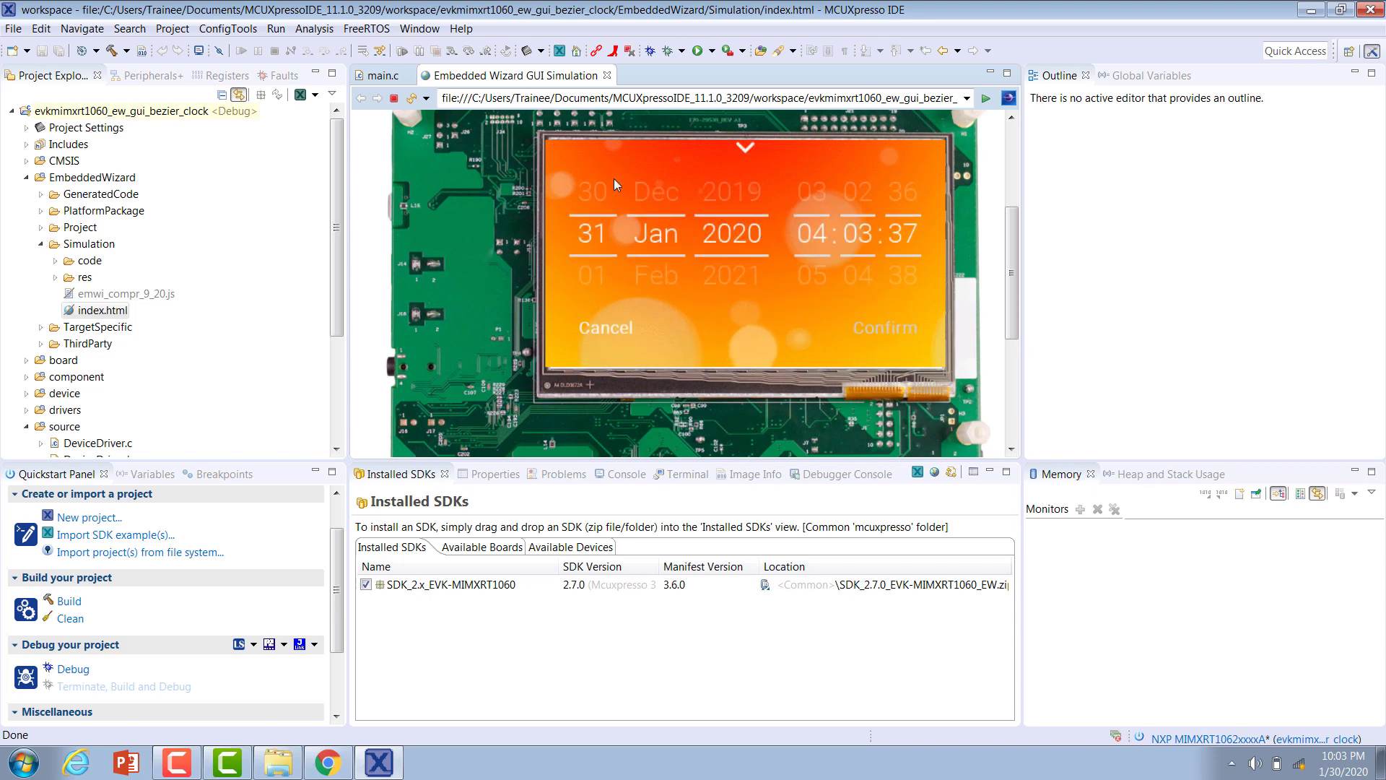
{"action": "left_click", "coordinate": [607, 76]}
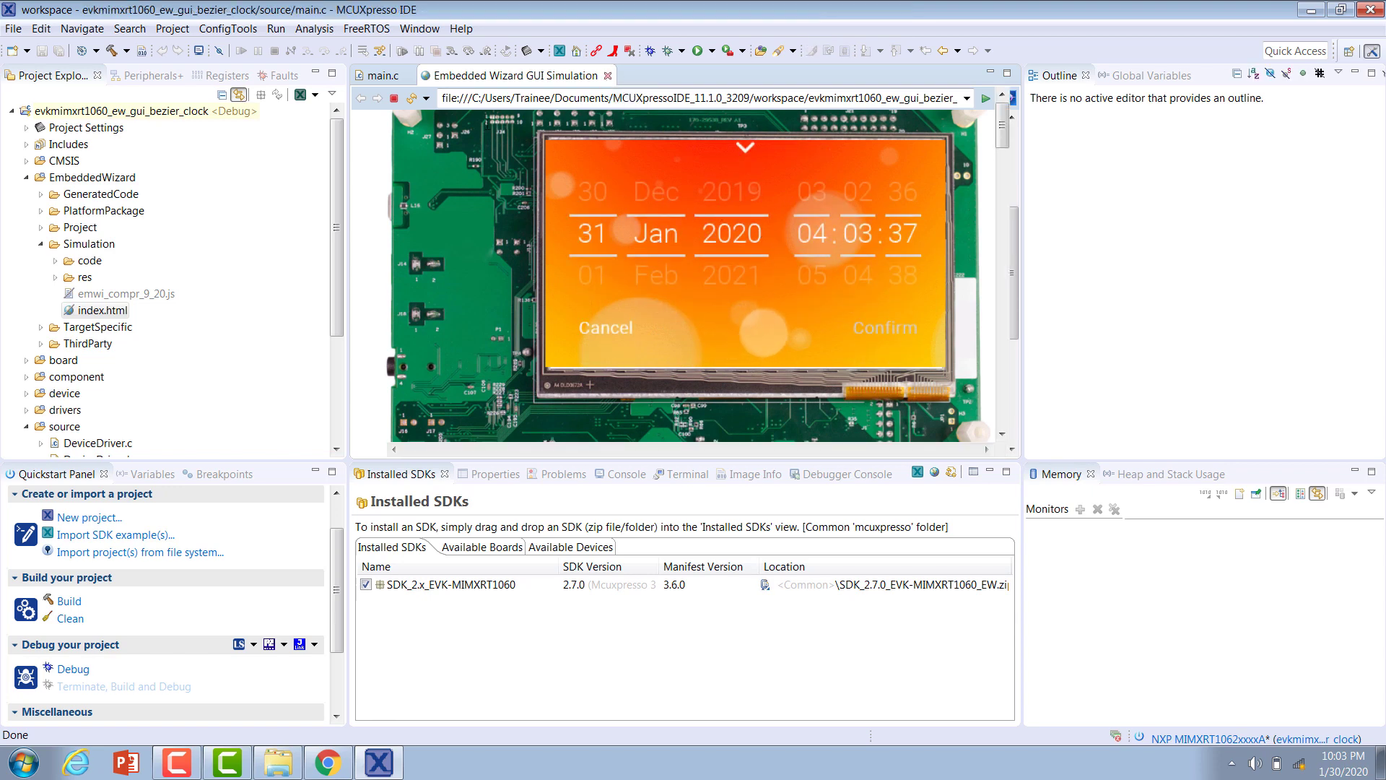
{"action": "left_click", "coordinate": [26, 111]}
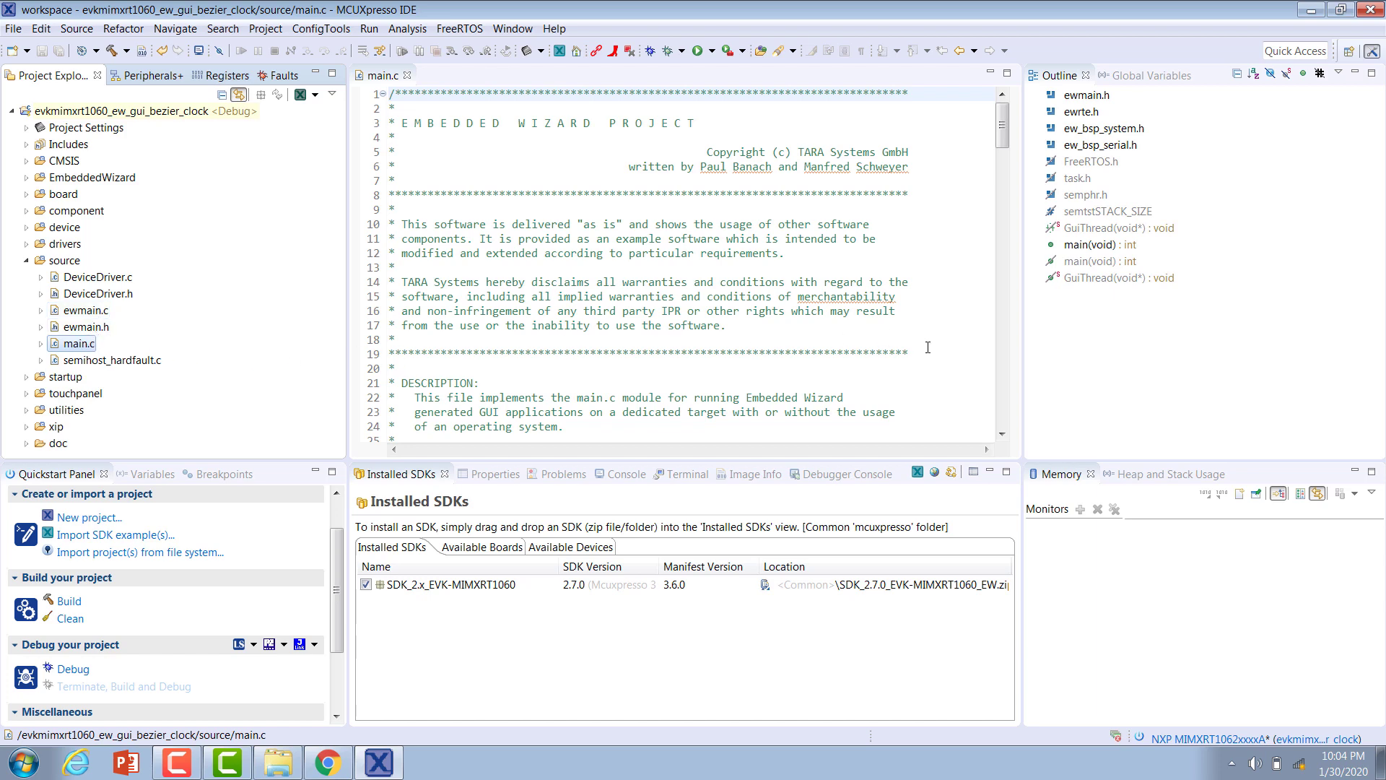
Step: Review the beginning of main.c and build the evkmimxrt1060_ew_gui_bezier_clock project
{"action": "left_click", "coordinate": [906, 274]}
{"action": "scroll", "coordinate": [902, 273], "scroll_direction": "down", "scroll_amount": 12}
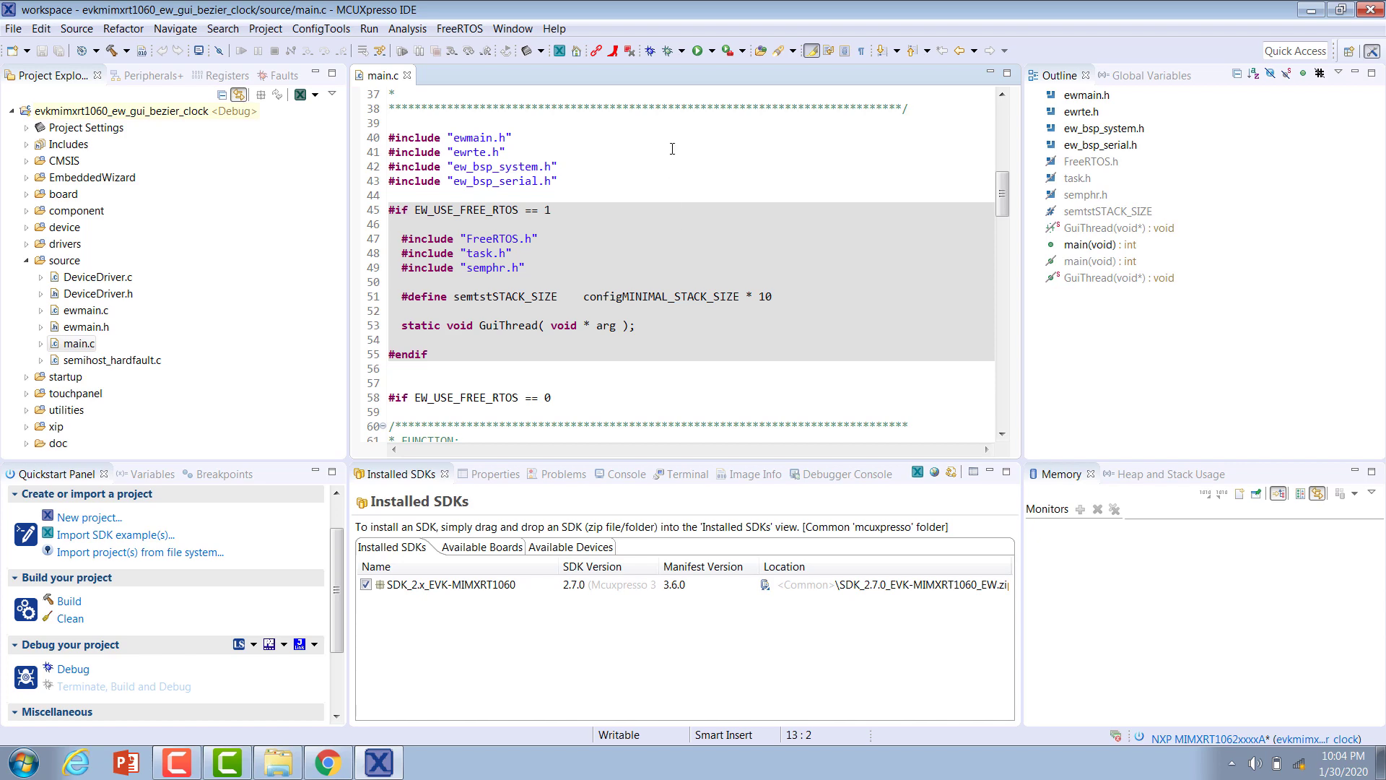
{"action": "scroll", "coordinate": [546, 205], "scroll_direction": "up", "scroll_amount": 11}
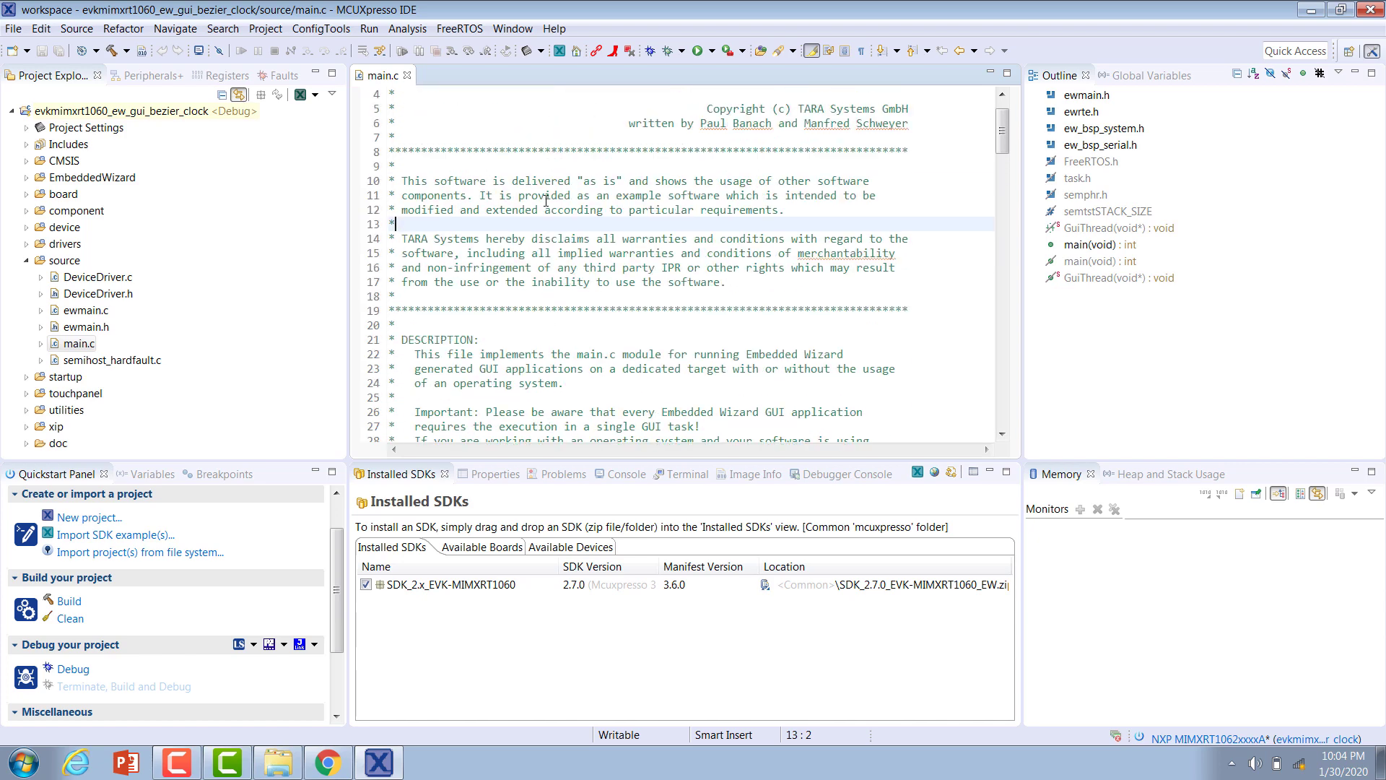
{"action": "scroll", "coordinate": [546, 205], "scroll_direction": "up", "scroll_amount": 1}
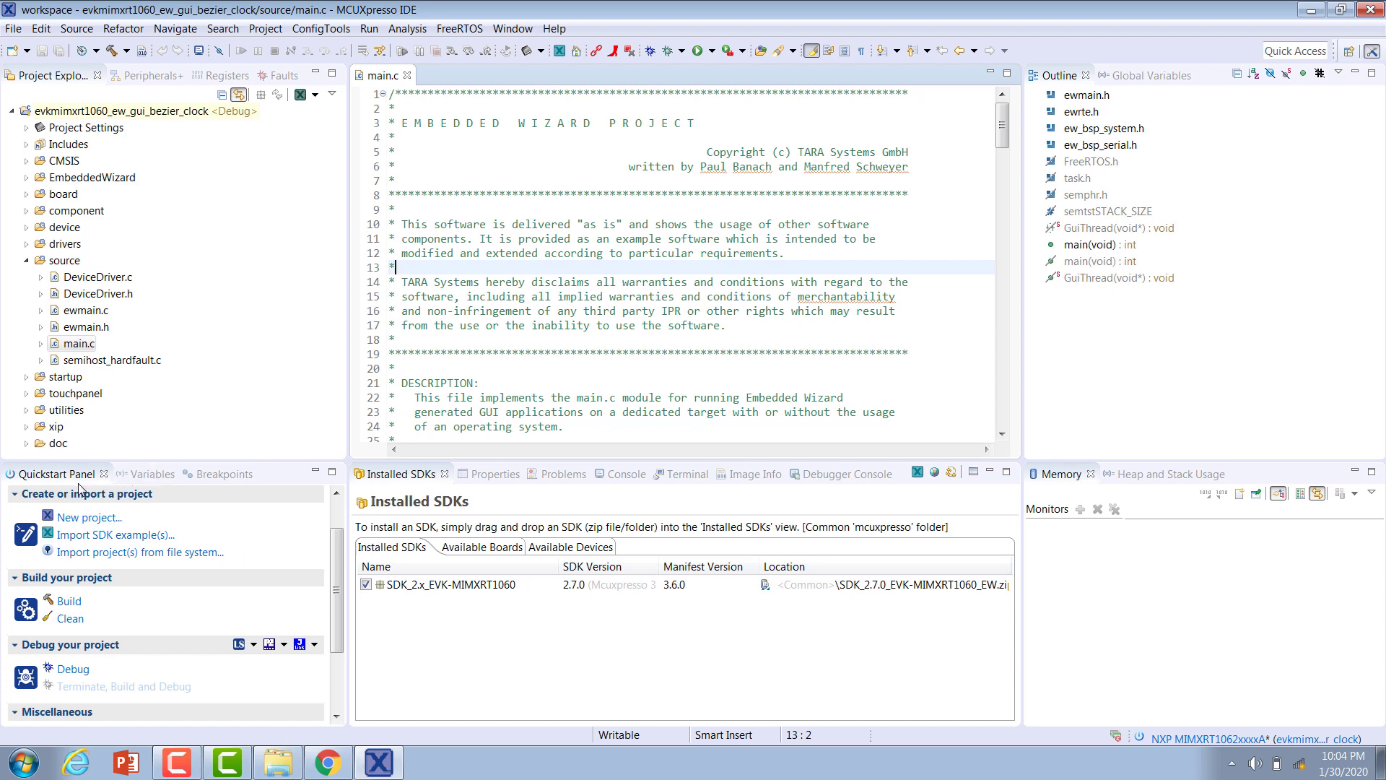
{"action": "left_click", "coordinate": [69, 602]}
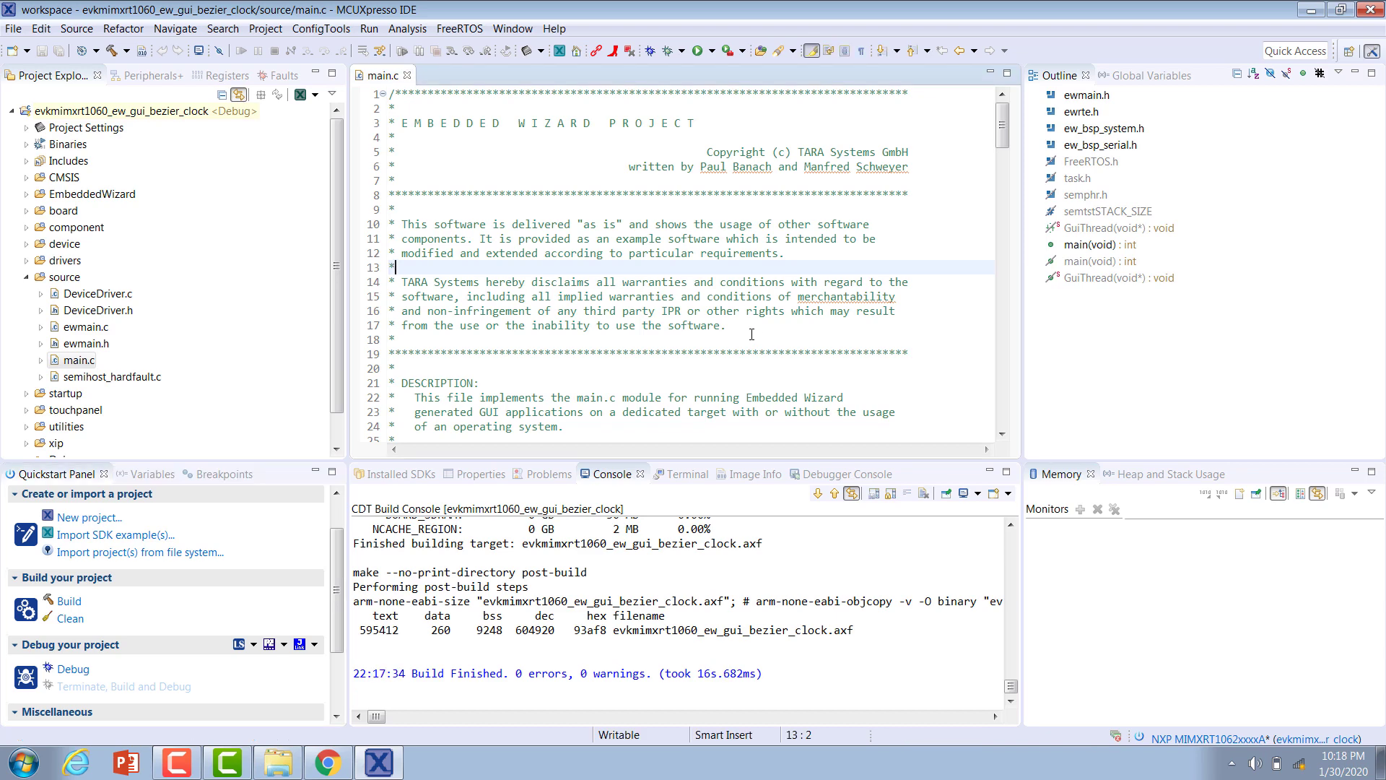
Step: Debug the bezier clock project on the board through the DAPLink CMSIS-DAP probe and resume execution
{"action": "left_click", "coordinate": [93, 676]}
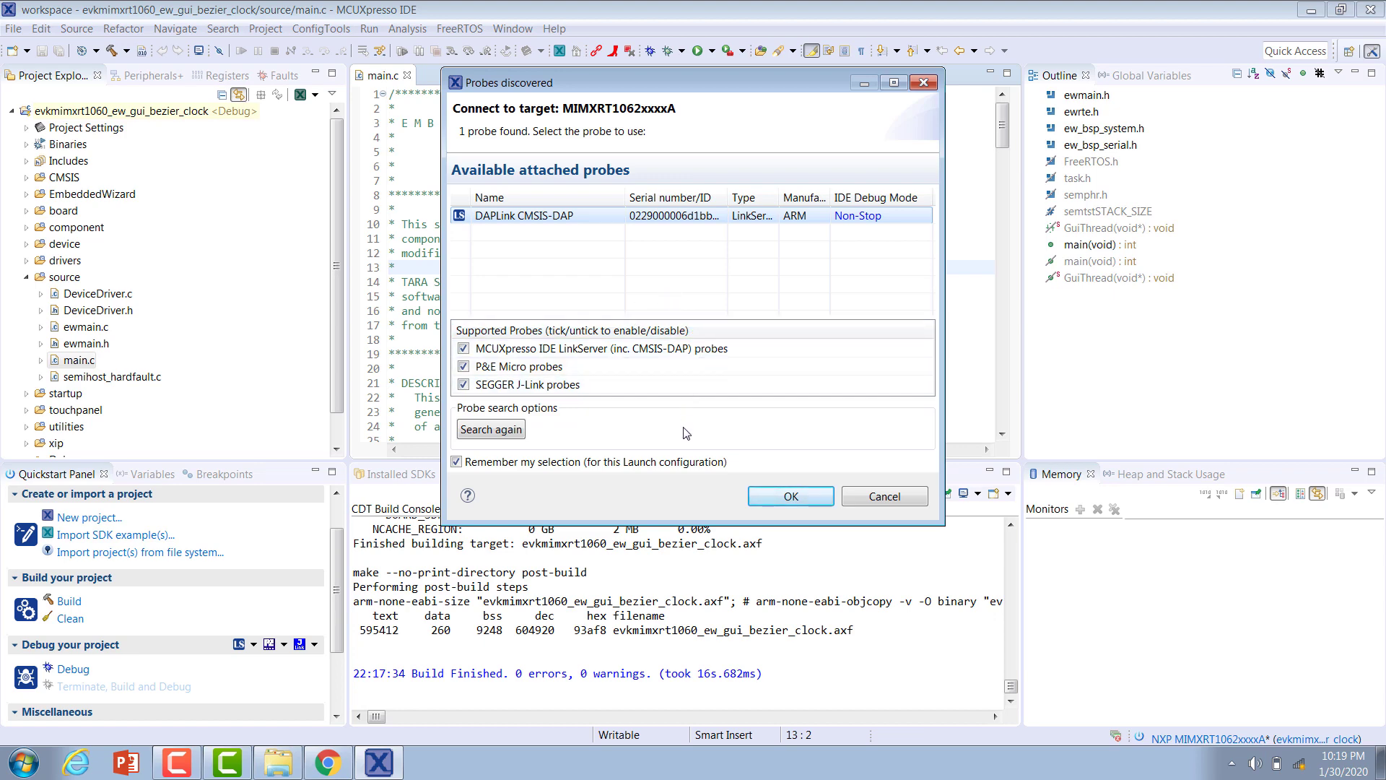
{"action": "left_click", "coordinate": [782, 498]}
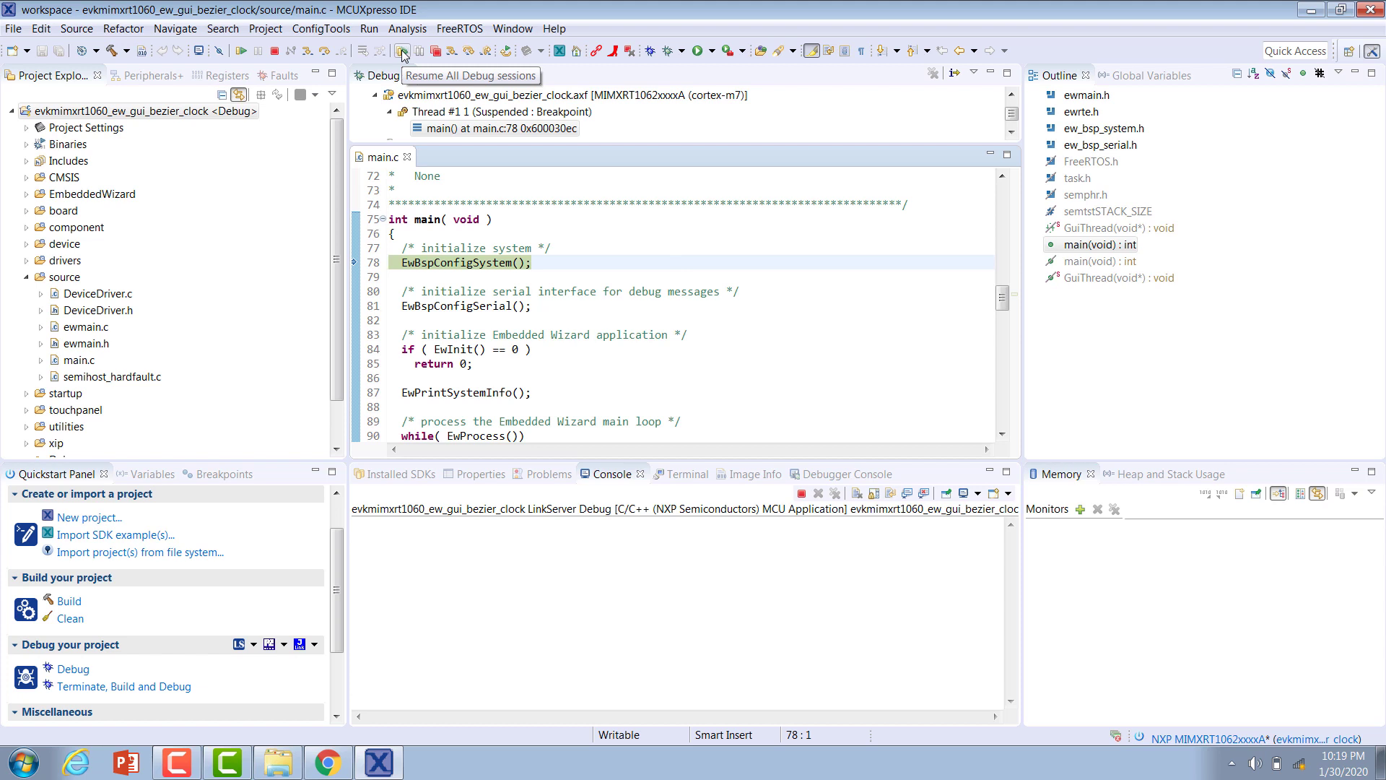
{"action": "left_click", "coordinate": [402, 52]}
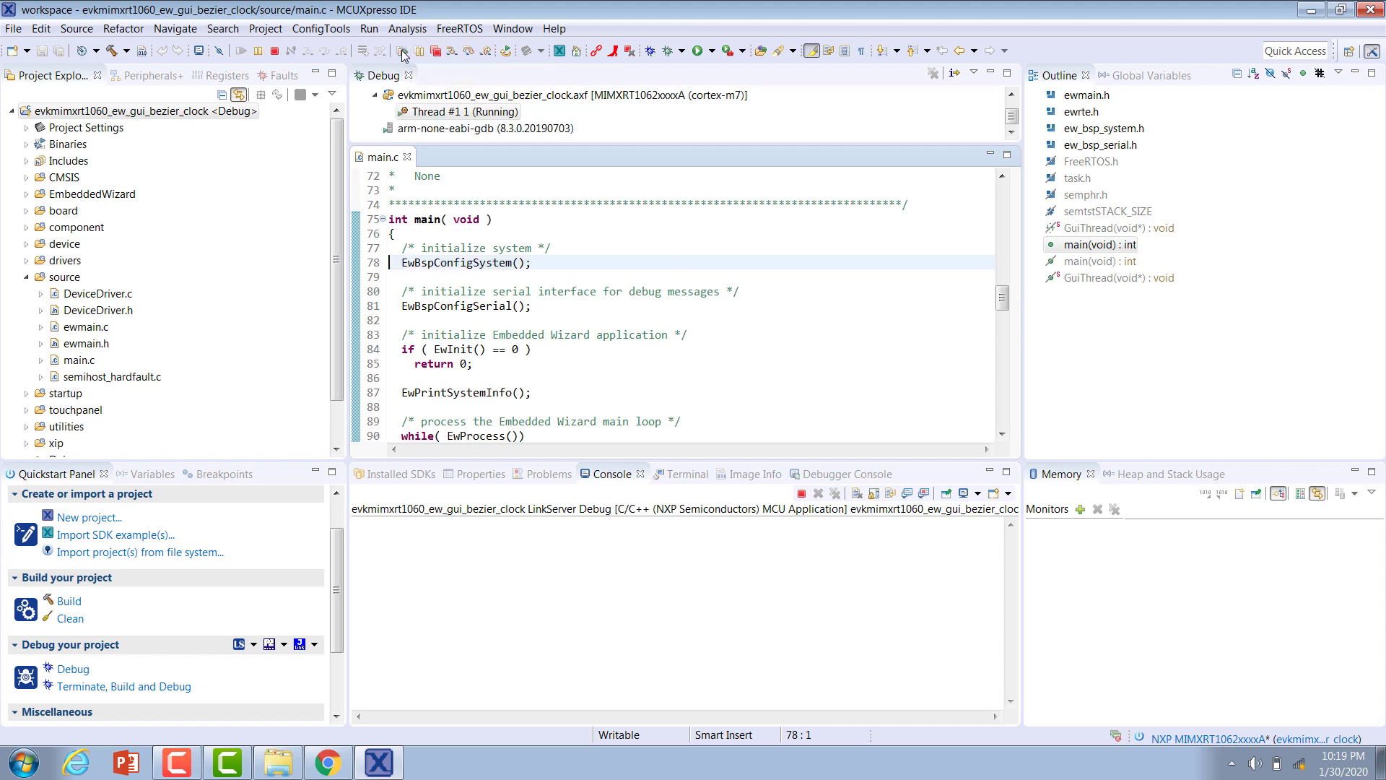